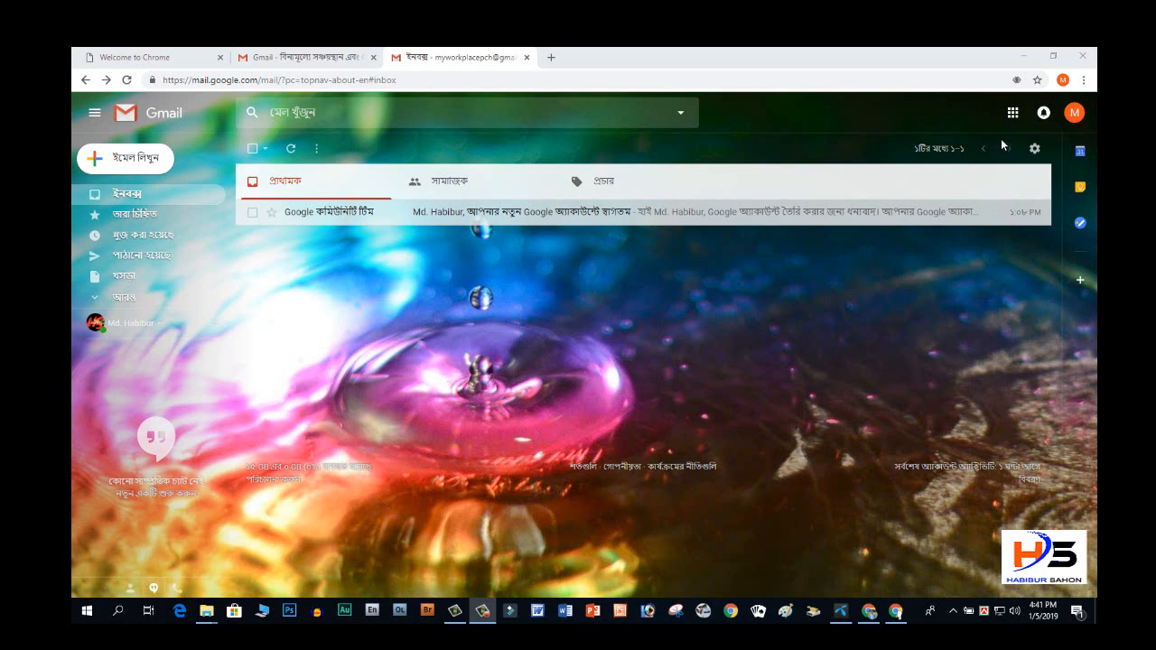
Look through the full list of Google apps available to the signed-in account
{"action": "left_click", "coordinate": [1013, 112]}
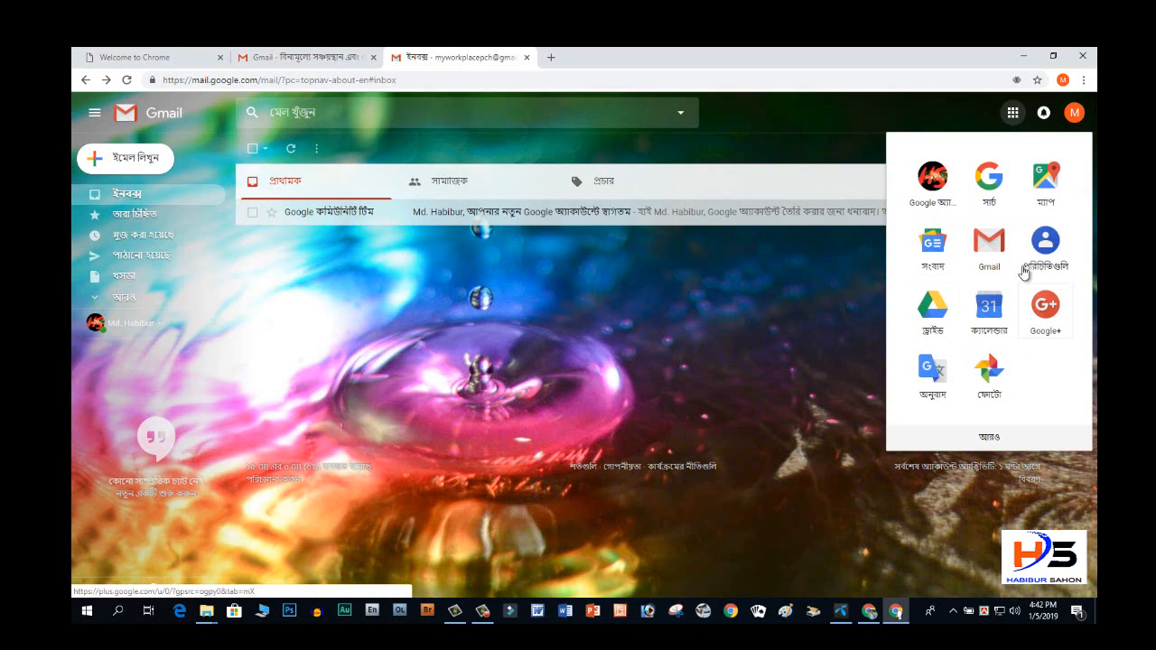
{"action": "scroll", "coordinate": [993, 358], "scroll_direction": "down", "scroll_amount": 2}
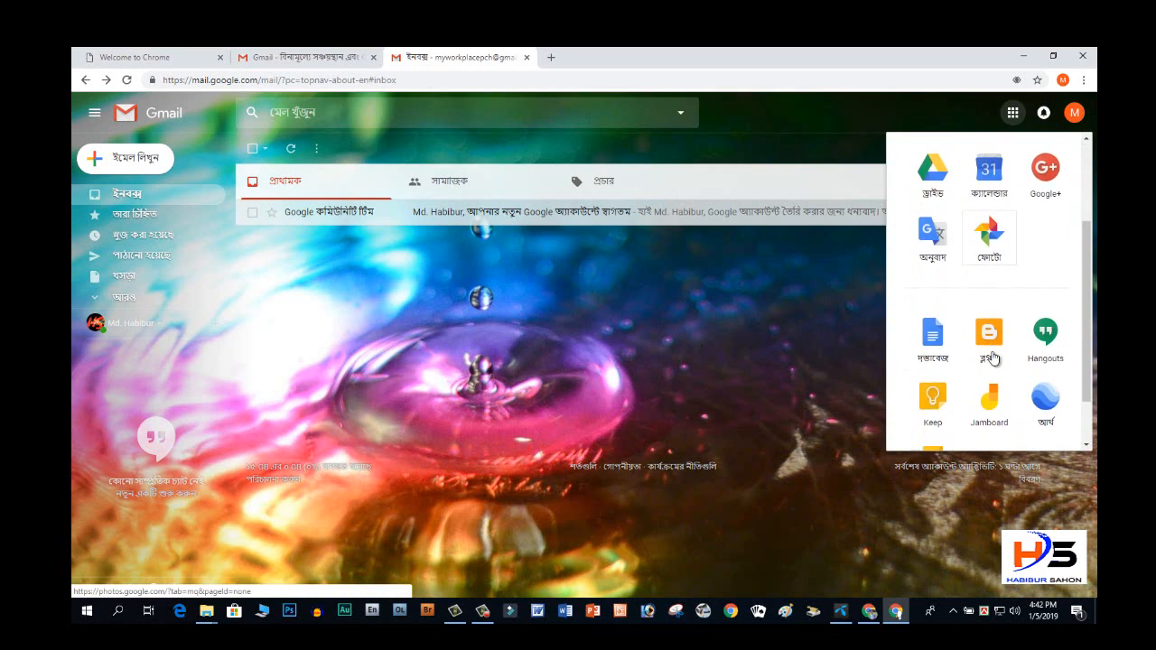
{"action": "scroll", "coordinate": [991, 359], "scroll_direction": "down", "scroll_amount": 1}
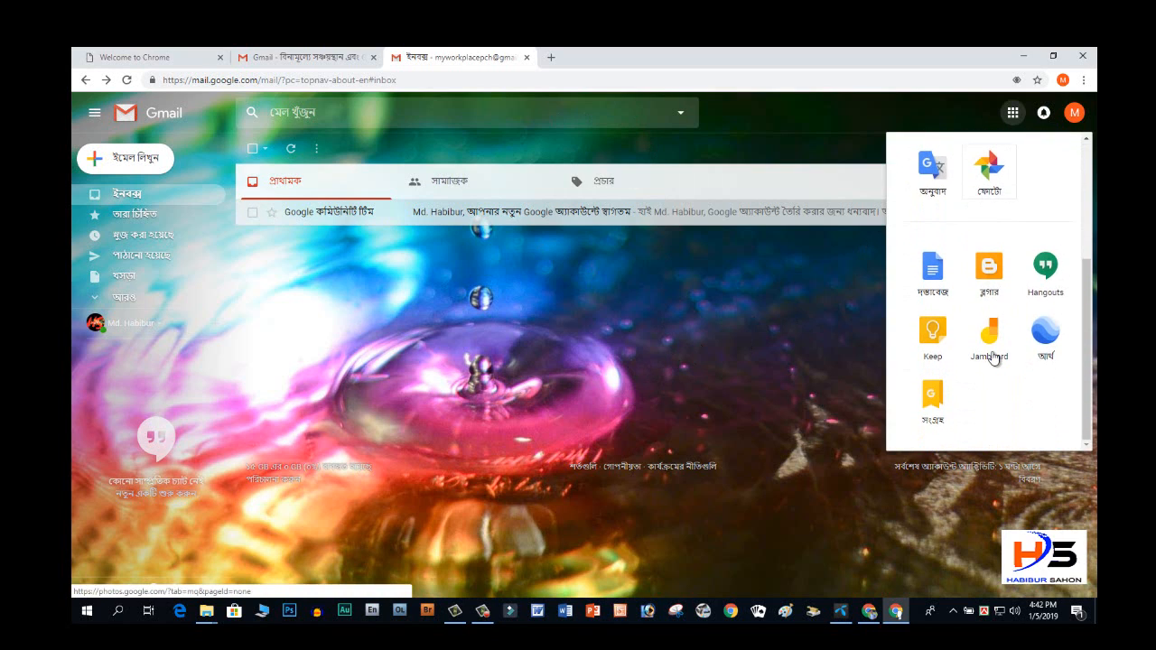
{"action": "left_click", "coordinate": [710, 320]}
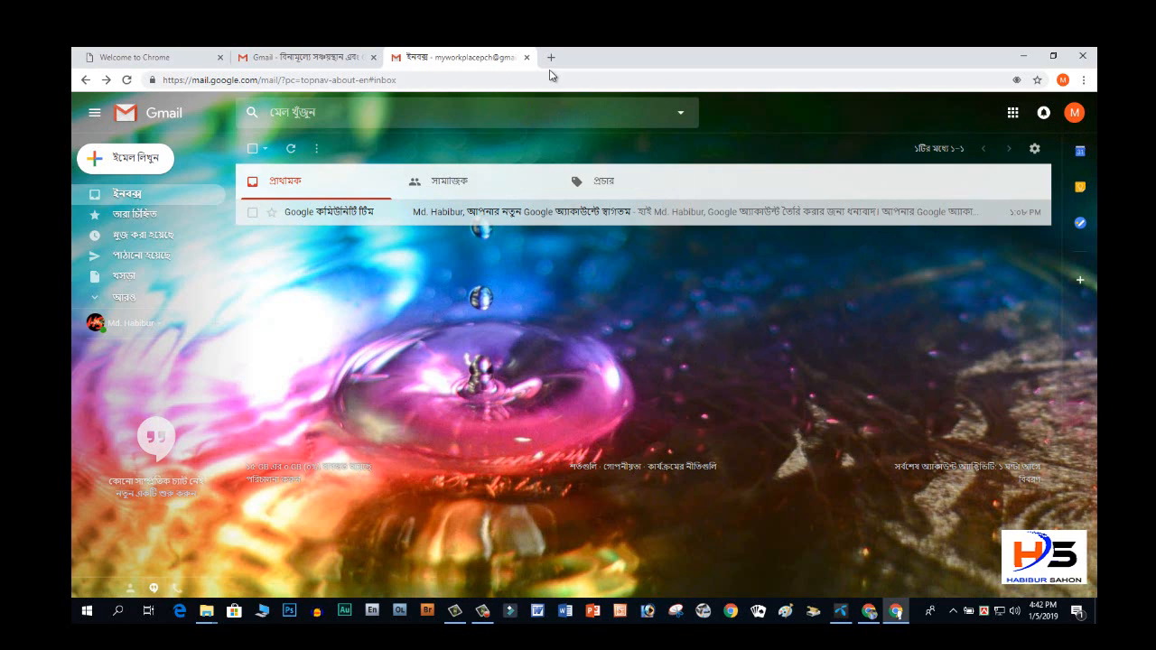
Open youtube.com in a new browser tab
{"action": "left_click", "coordinate": [552, 58]}
{"action": "left_click", "coordinate": [483, 57]}
{"action": "left_click", "coordinate": [629, 57]}
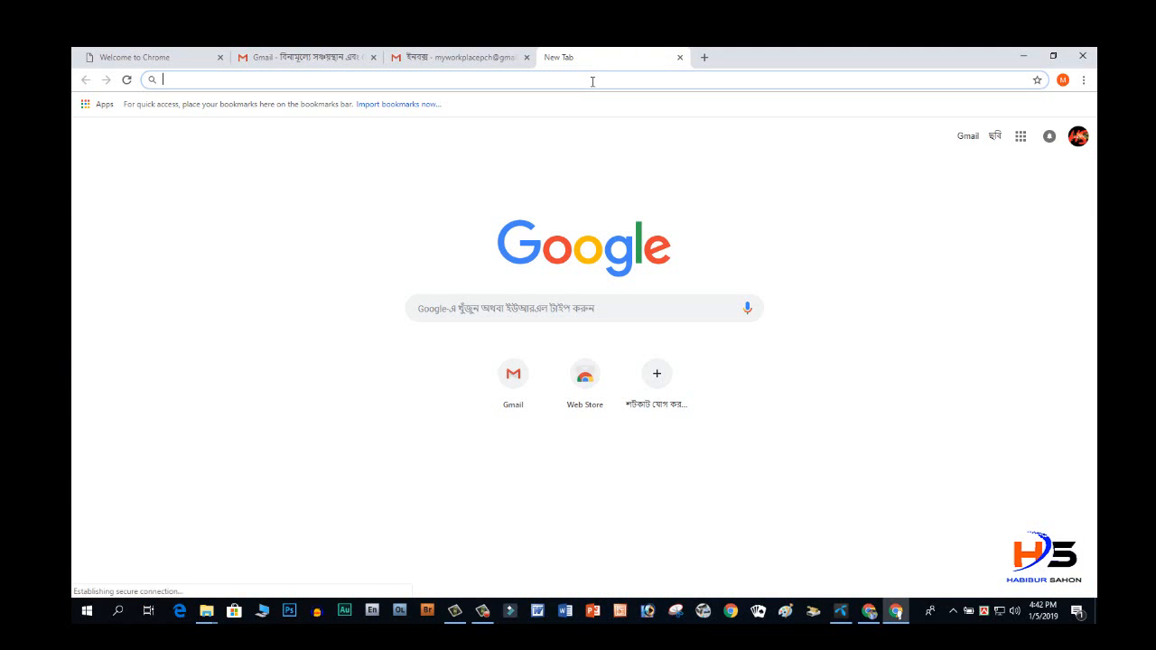
{"action": "type", "text": "y"}
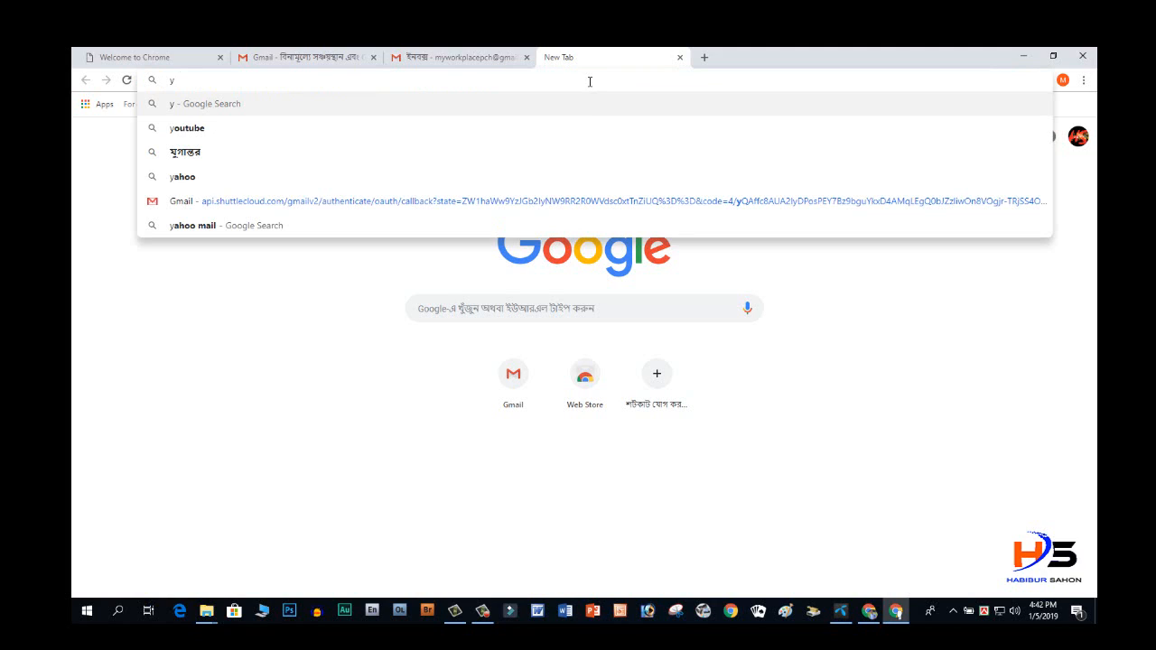
{"action": "type", "text": "ouy"}
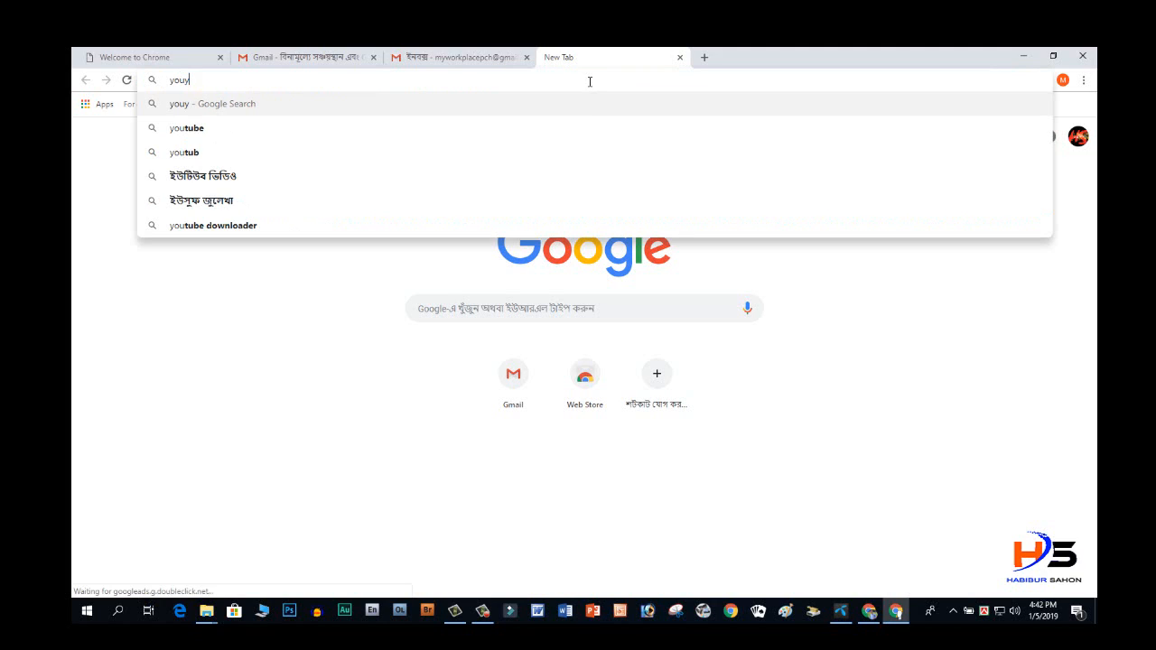
{"action": "type", "text": "ube"}
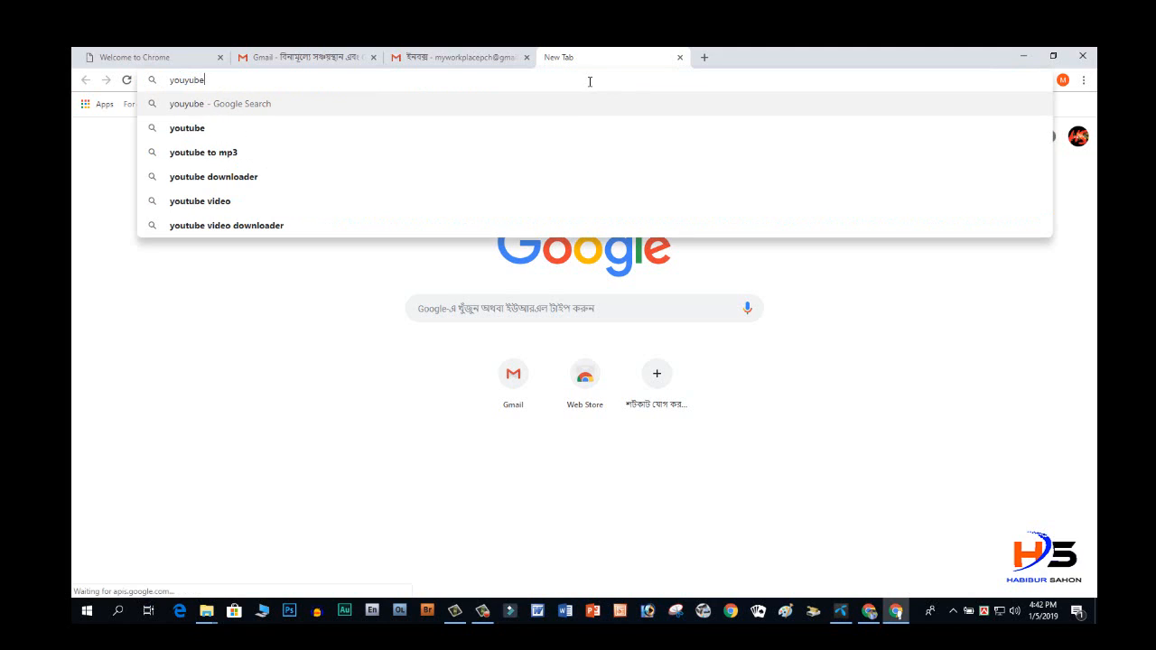
{"action": "type", "text": ".co."}
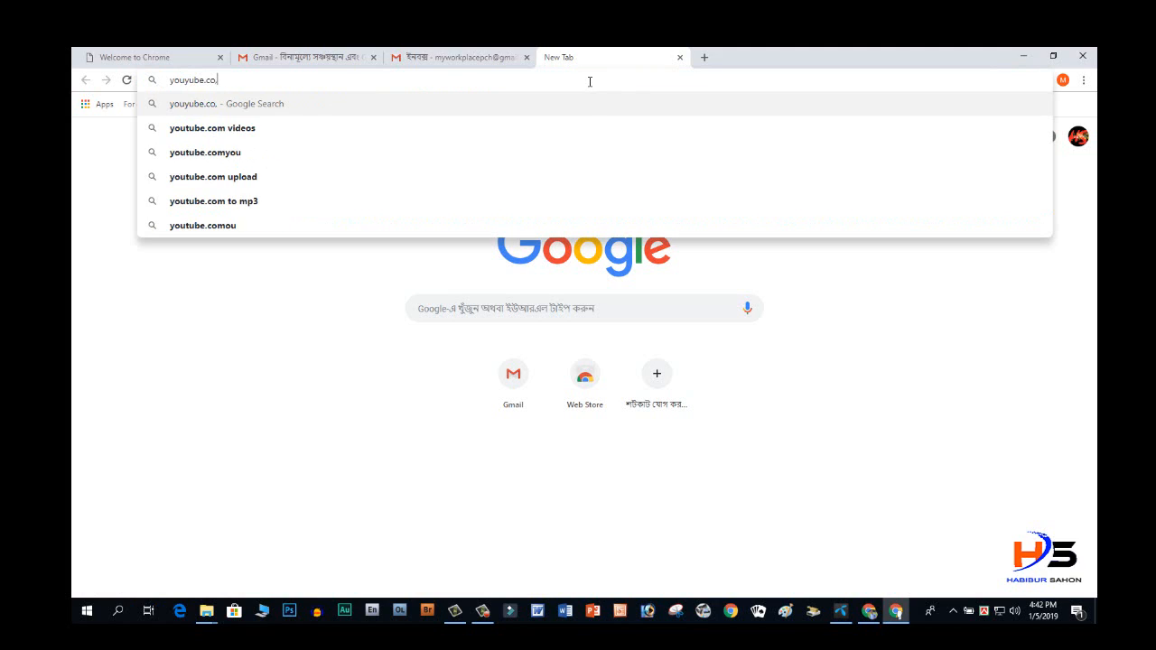
{"action": "key", "text": "BackSpace"}
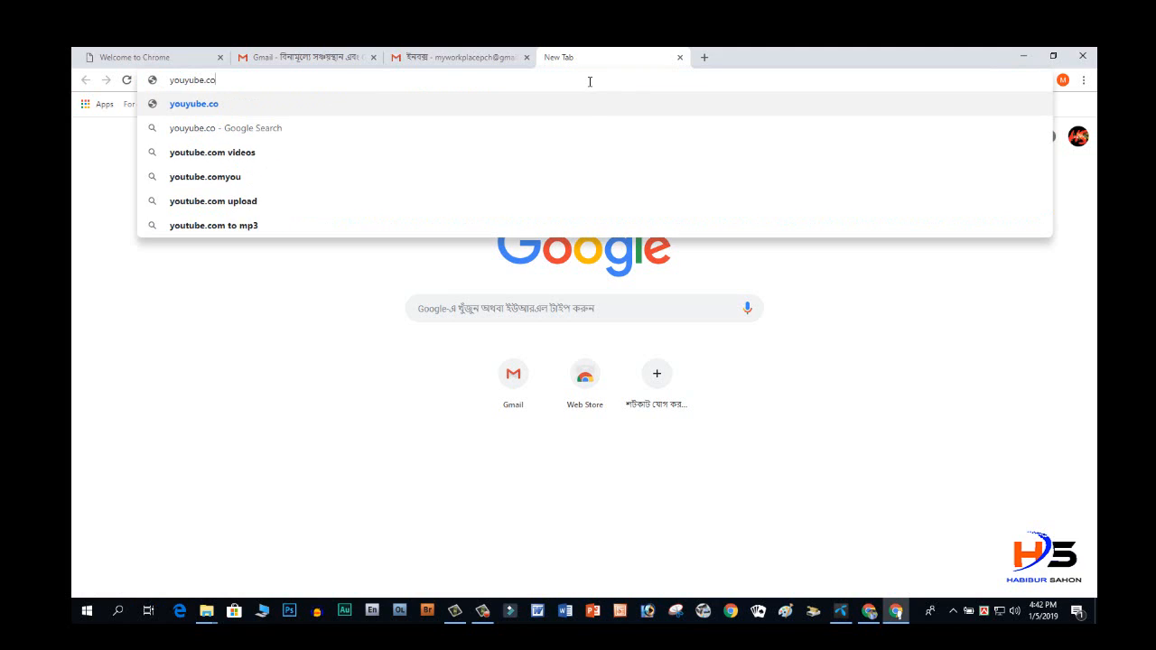
{"action": "type", "text": "m"}
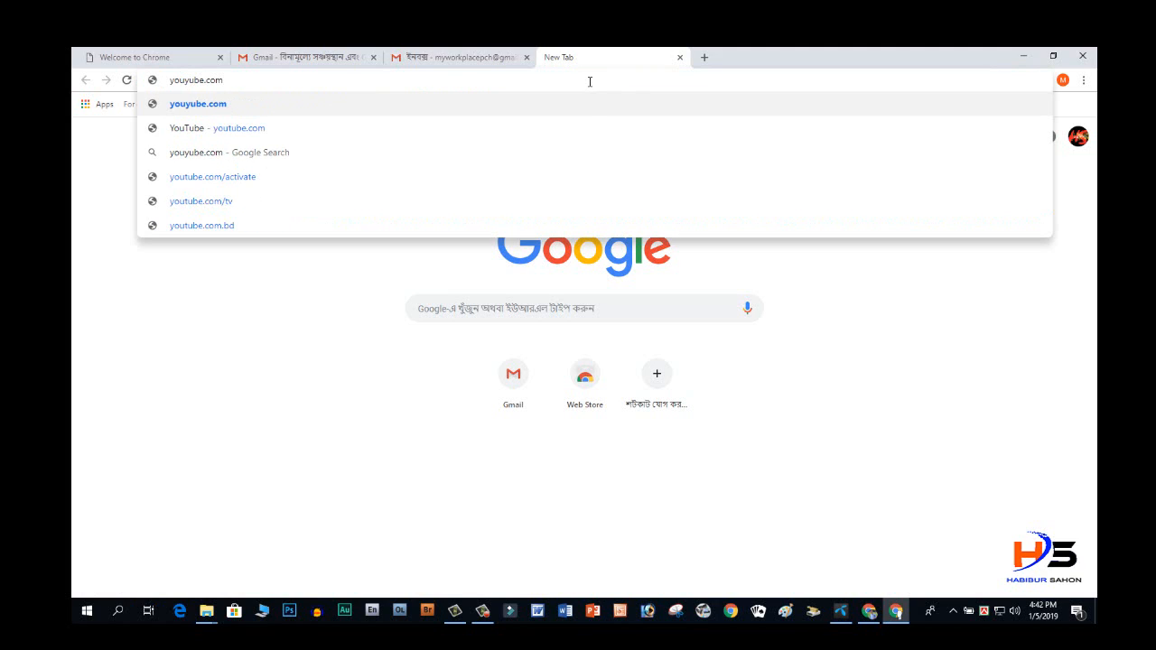
{"action": "key", "text": "Return"}
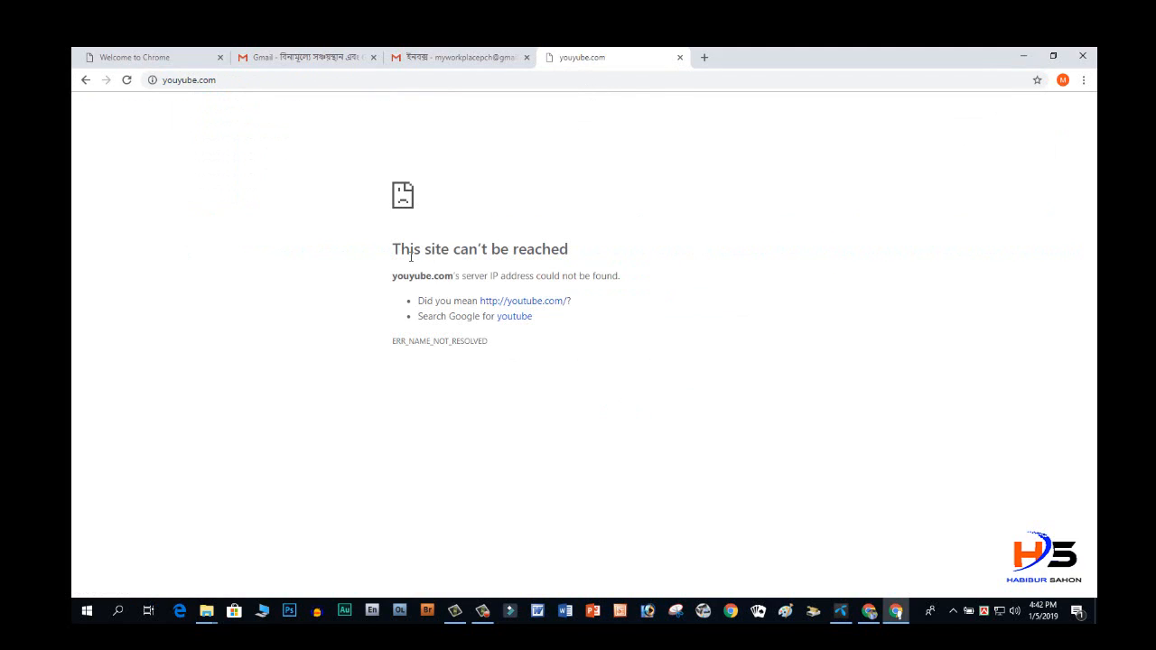
{"action": "left_click", "coordinate": [524, 301]}
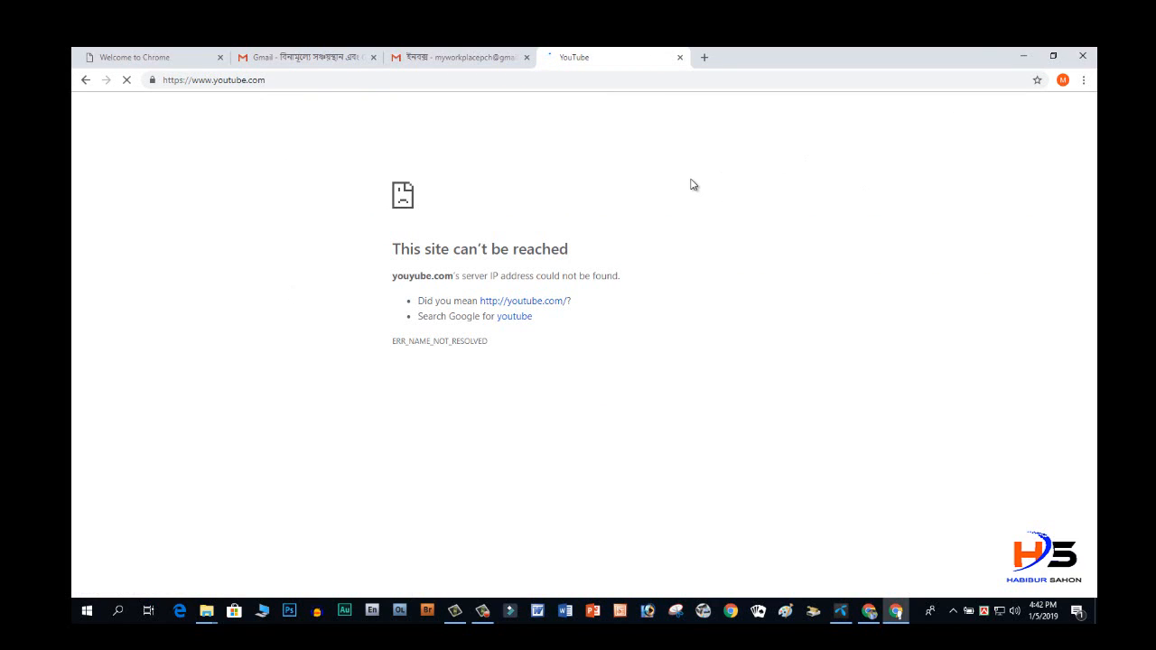
{"action": "left_click", "coordinate": [500, 60]}
{"action": "left_click", "coordinate": [588, 59]}
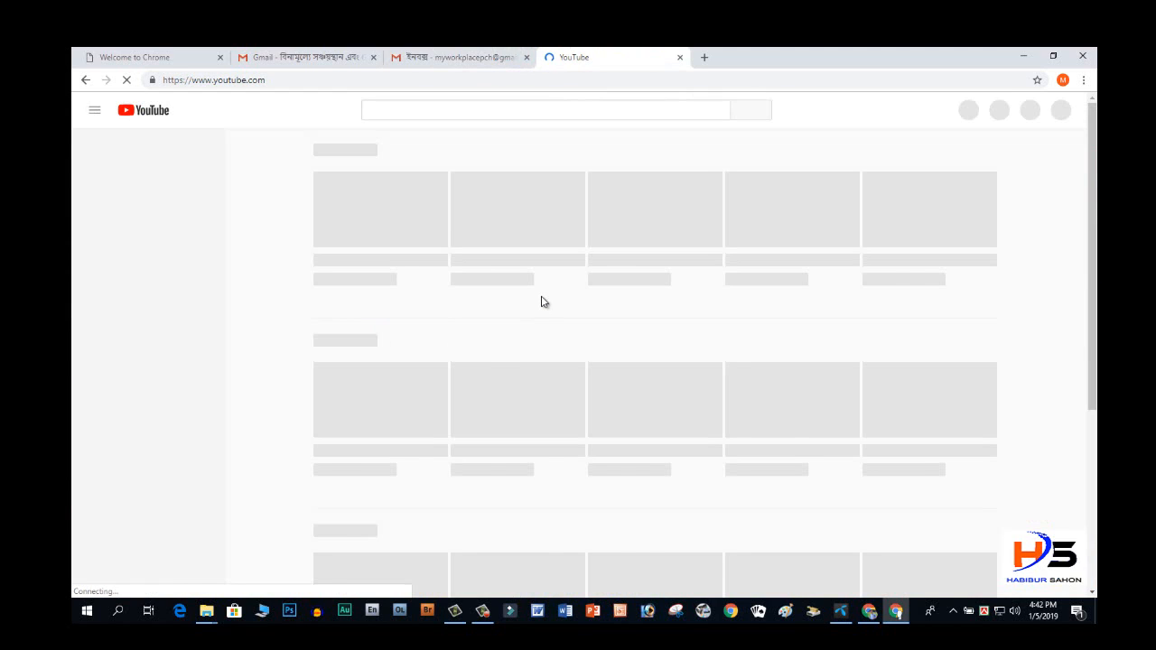
Sign in to YouTube with the existing Google account and open the account's own channel to start creating it
{"action": "scroll", "coordinate": [570, 315], "scroll_direction": "down", "scroll_amount": 5}
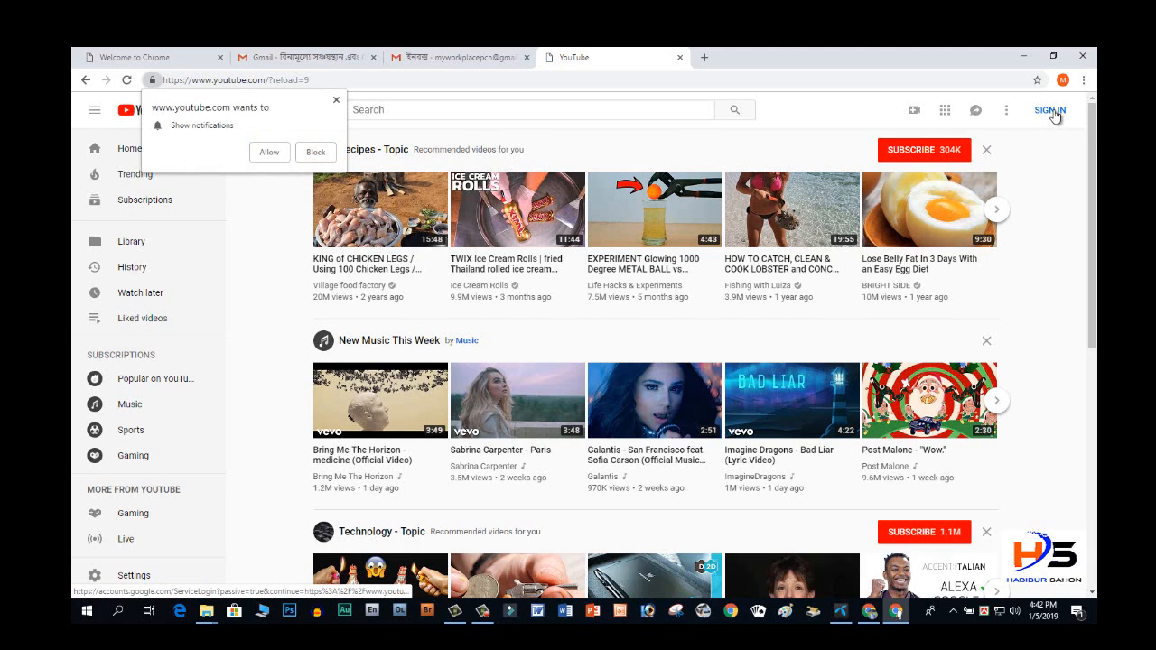
{"action": "left_click", "coordinate": [336, 100]}
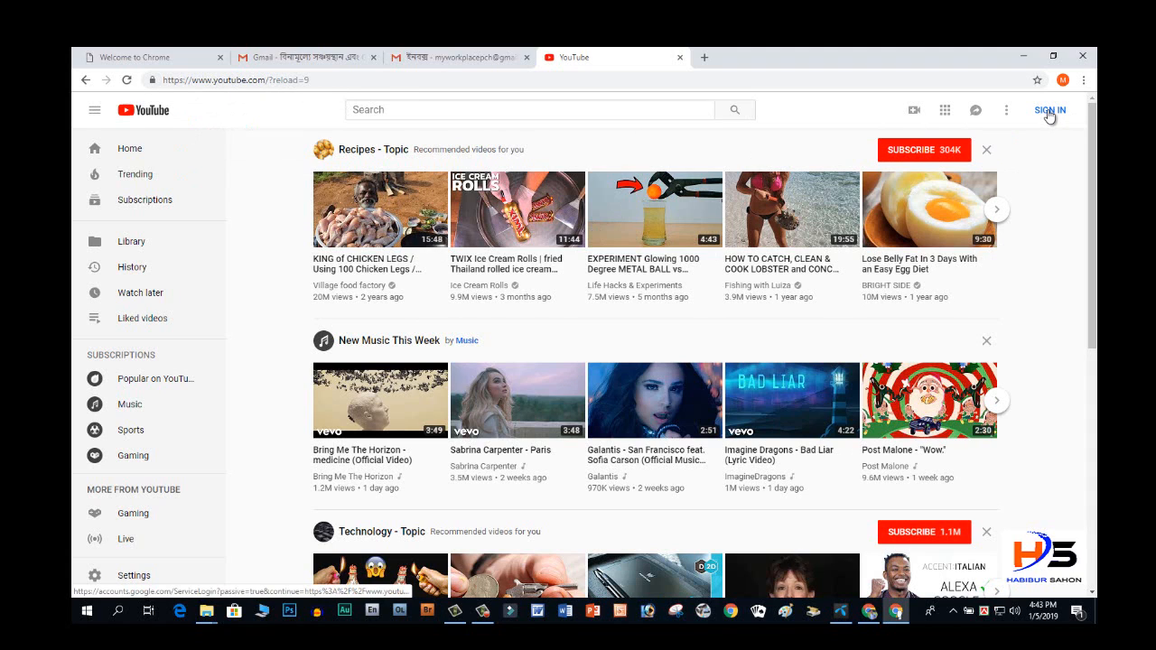
{"action": "left_click", "coordinate": [1048, 113]}
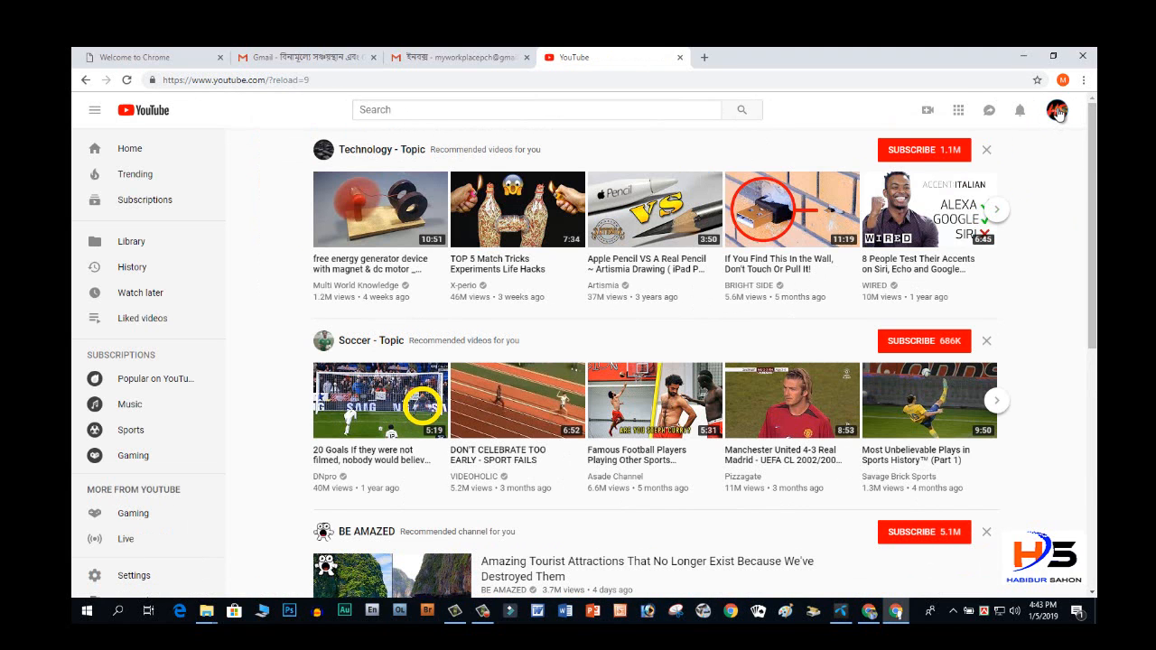
{"action": "left_click", "coordinate": [1058, 111]}
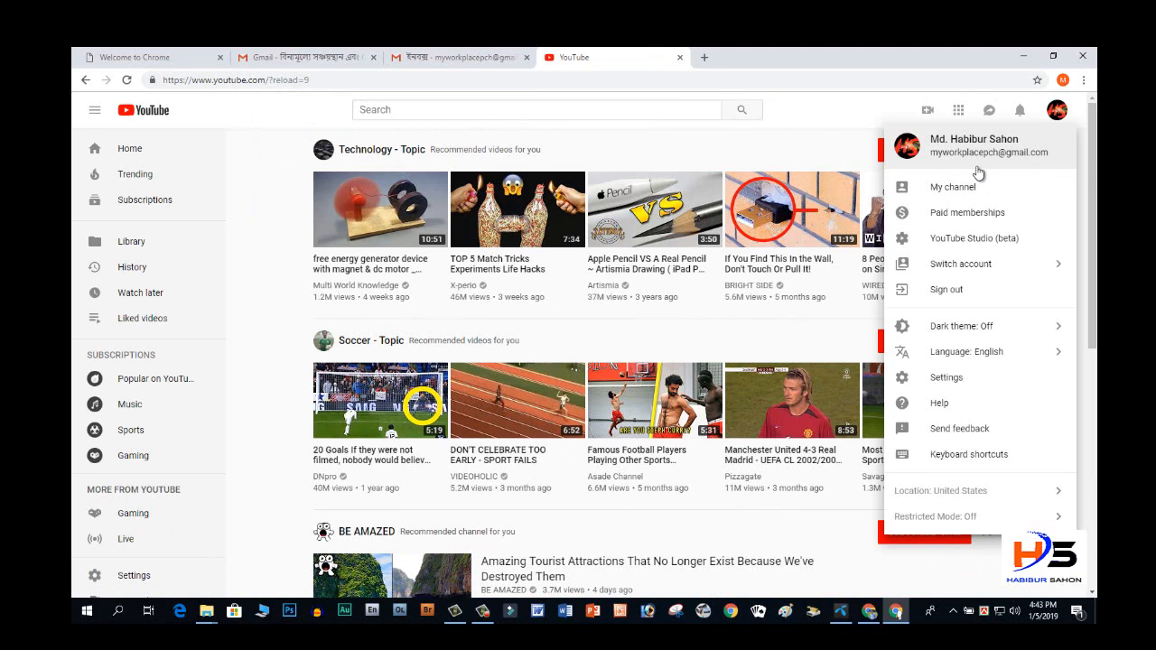
{"action": "left_click", "coordinate": [966, 191]}
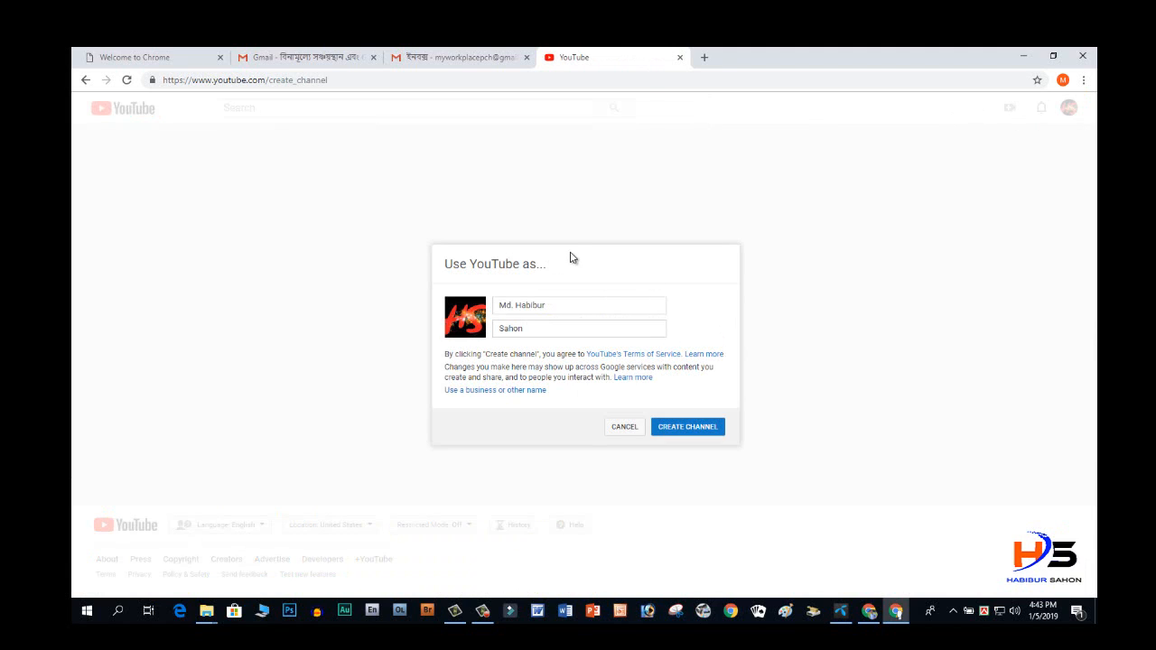
{"action": "triple_click", "coordinate": [570, 258]}
{"action": "left_click", "coordinate": [569, 271]}
{"action": "left_click_drag", "start_coordinate": [550, 303], "coordinate": [494, 328]}
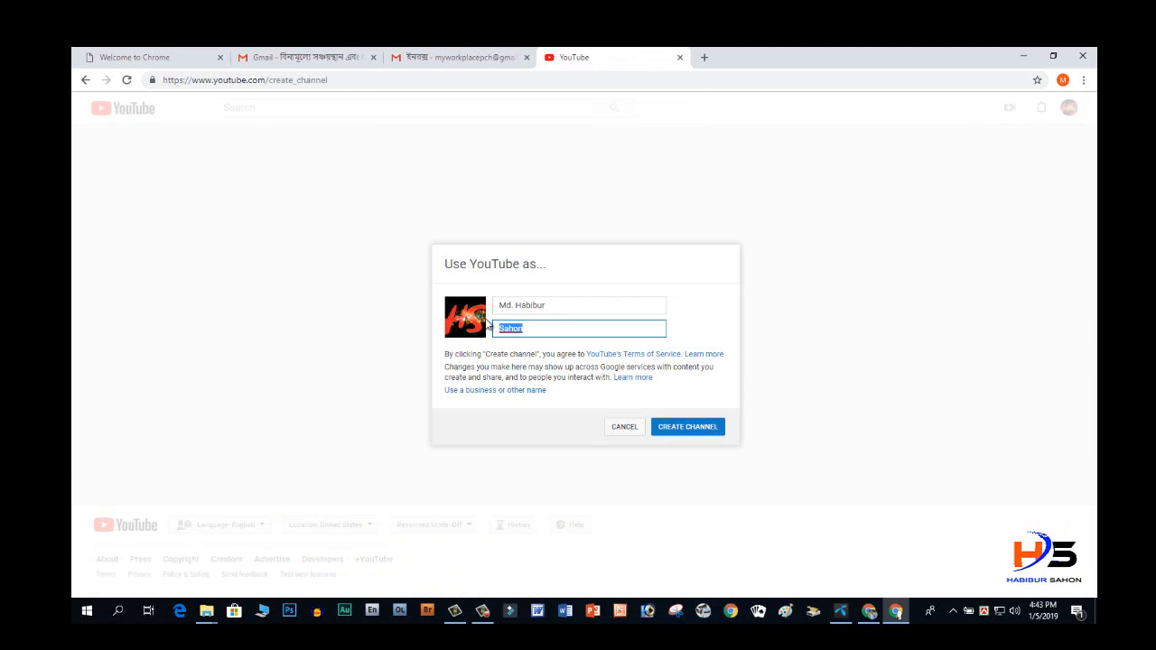
{"action": "left_click", "coordinate": [571, 306]}
{"action": "left_click_drag", "start_coordinate": [571, 305], "coordinate": [470, 314]}
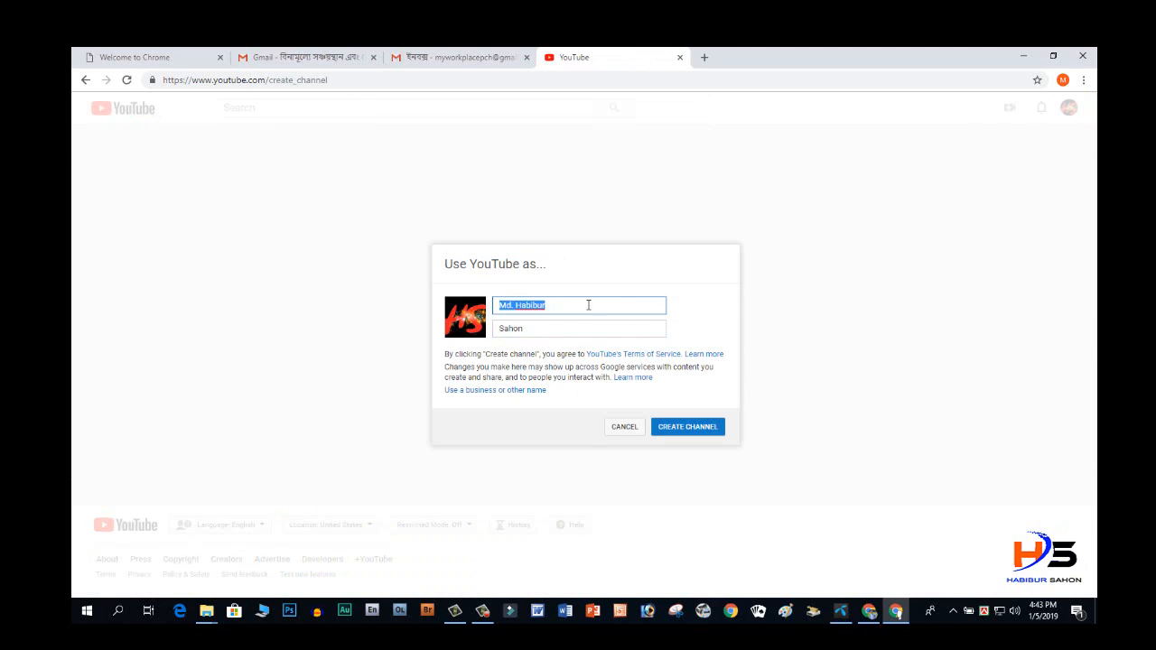
{"action": "left_click", "coordinate": [585, 305]}
{"action": "left_click_drag", "start_coordinate": [581, 303], "coordinate": [468, 321]}
{"action": "left_click", "coordinate": [578, 306]}
{"action": "left_click_drag", "start_coordinate": [578, 305], "coordinate": [502, 312]}
{"action": "left_click", "coordinate": [567, 304]}
{"action": "left_click", "coordinate": [571, 305]}
{"action": "left_click", "coordinate": [545, 328]}
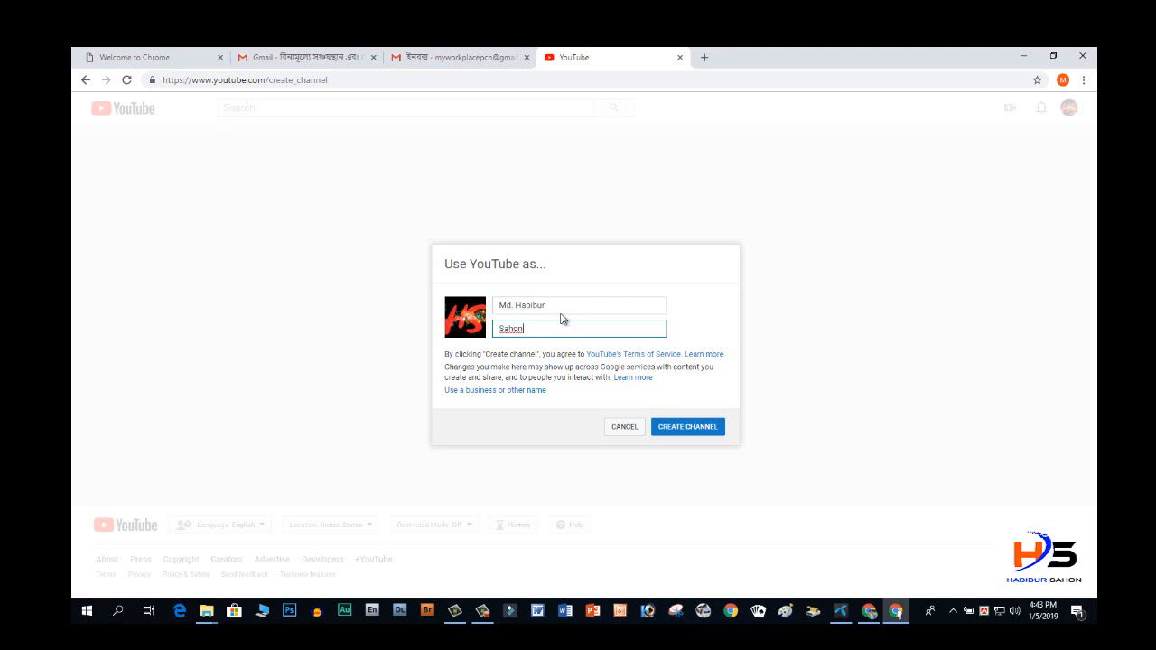
{"action": "left_click_drag", "start_coordinate": [571, 304], "coordinate": [486, 314]}
{"action": "left_click", "coordinate": [579, 308]}
{"action": "left_click", "coordinate": [575, 306]}
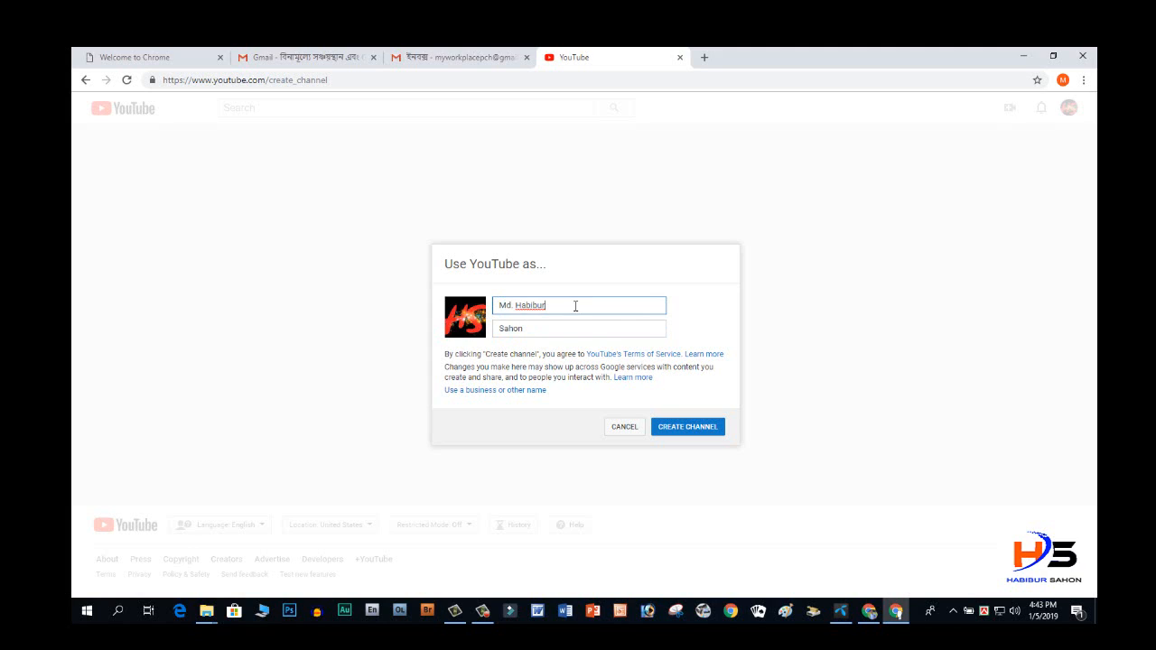
{"action": "left_click_drag", "start_coordinate": [569, 304], "coordinate": [487, 312]}
{"action": "left_click", "coordinate": [552, 328]}
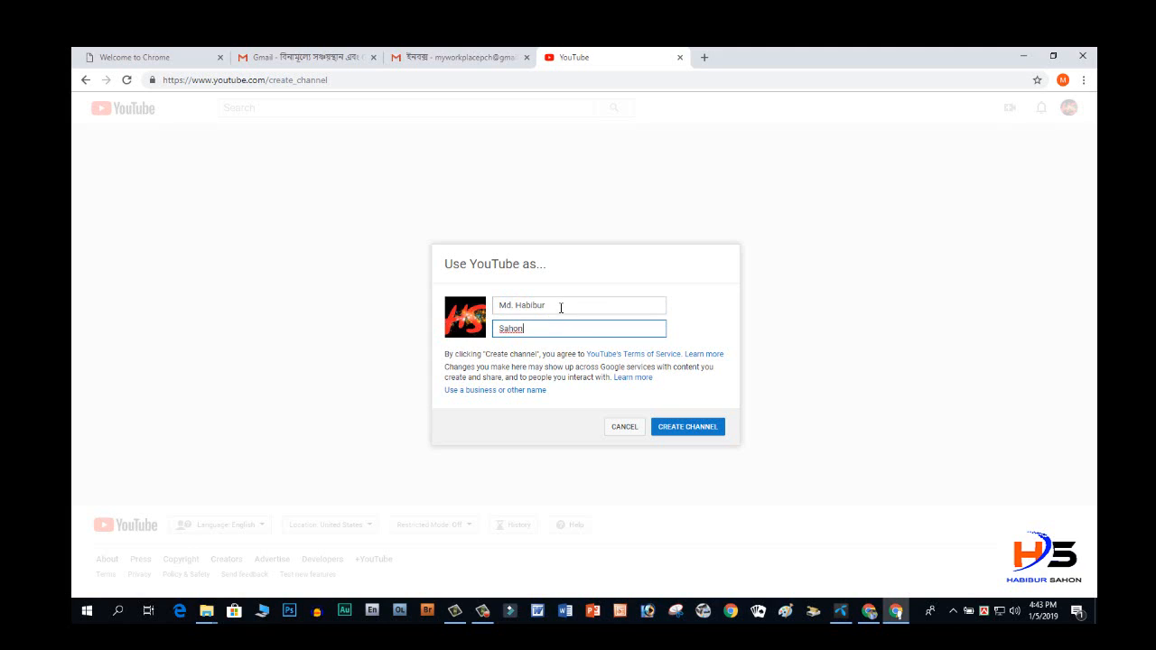
{"action": "left_click_drag", "start_coordinate": [560, 307], "coordinate": [493, 323]}
{"action": "left_click", "coordinate": [492, 327]}
Enter Music as the first name and 360 as the last name, and create the channel
{"action": "left_click_drag", "start_coordinate": [562, 307], "coordinate": [484, 314]}
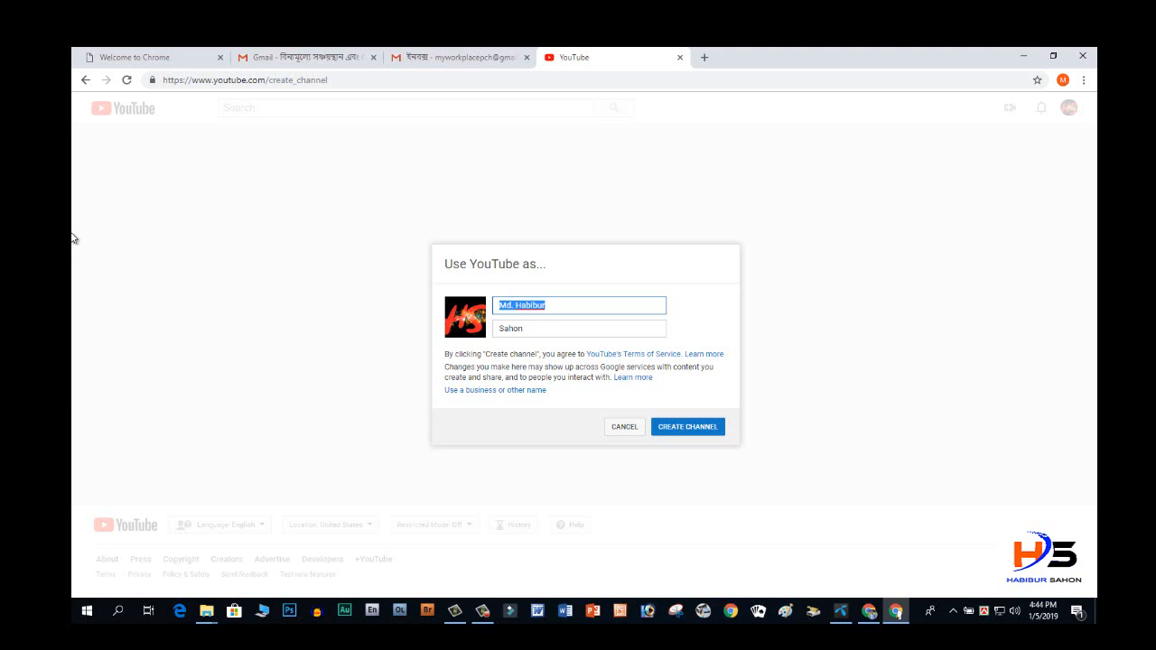
{"action": "type", "text": "Music"}
{"action": "key", "text": "Tab"}
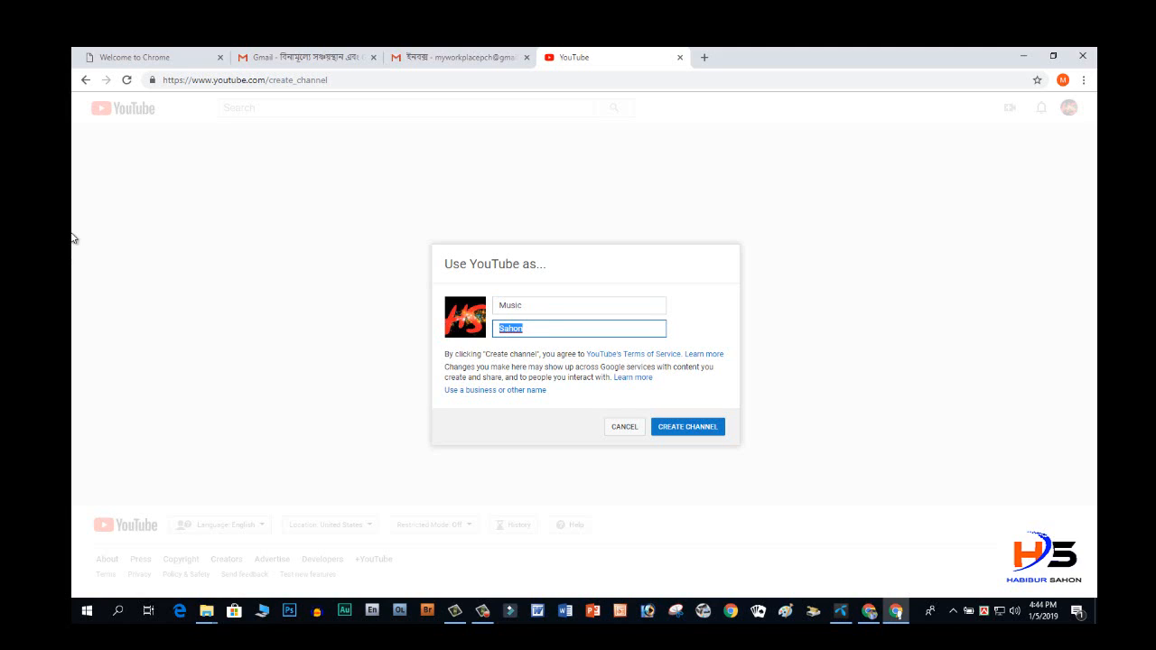
{"action": "type", "text": "360"}
{"action": "left_click", "coordinate": [546, 311]}
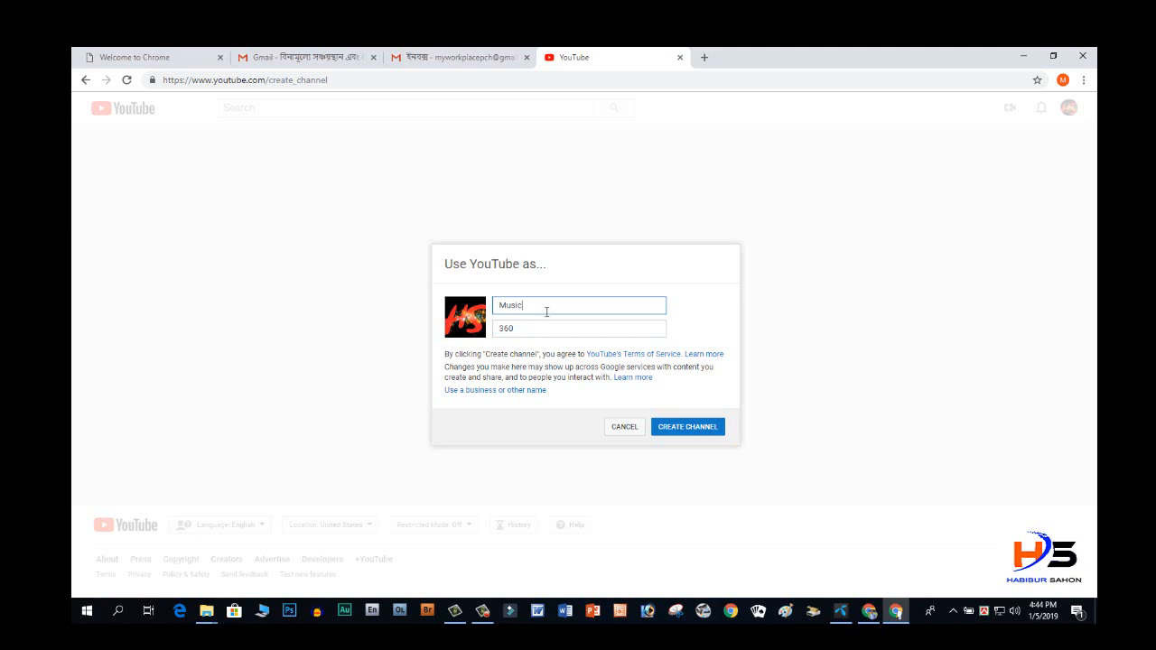
{"action": "left_click", "coordinate": [705, 428]}
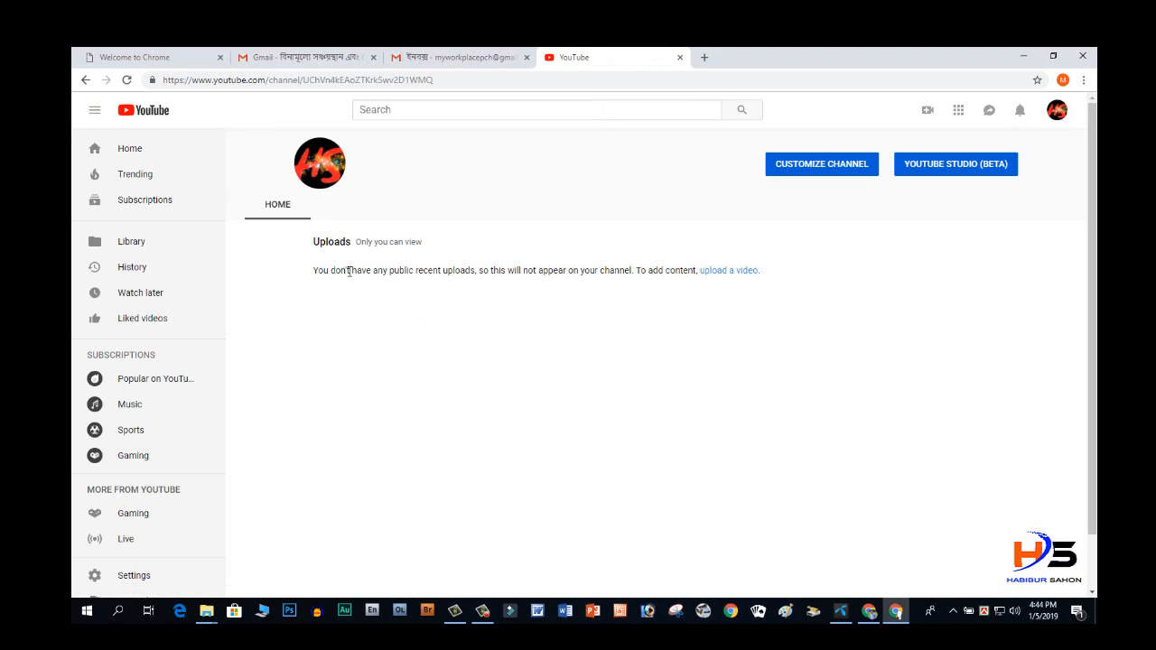
Read the Uploads notice on the new channel's home page and look over the rest of the page
{"action": "left_click_drag", "start_coordinate": [341, 270], "coordinate": [401, 268]}
{"action": "left_click_drag", "start_coordinate": [491, 270], "coordinate": [559, 268]}
{"action": "left_click", "coordinate": [593, 277]}
{"action": "left_click_drag", "start_coordinate": [652, 270], "coordinate": [693, 270]}
{"action": "left_click_drag", "start_coordinate": [399, 270], "coordinate": [633, 272]}
{"action": "left_click", "coordinate": [586, 278]}
{"action": "left_click", "coordinate": [601, 273]}
{"action": "left_click_drag", "start_coordinate": [313, 270], "coordinate": [473, 268]}
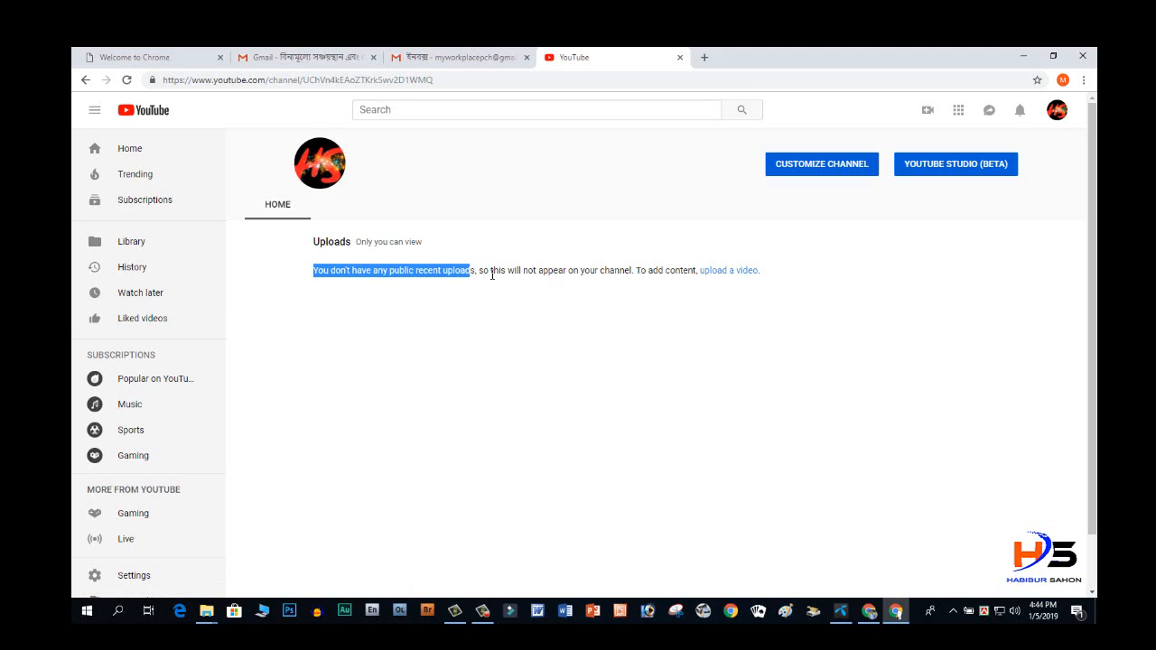
{"action": "left_click", "coordinate": [473, 270]}
{"action": "left_click_drag", "start_coordinate": [313, 270], "coordinate": [504, 274]}
{"action": "left_click", "coordinate": [537, 273]}
{"action": "scroll", "coordinate": [493, 328], "scroll_direction": "down", "scroll_amount": 2}
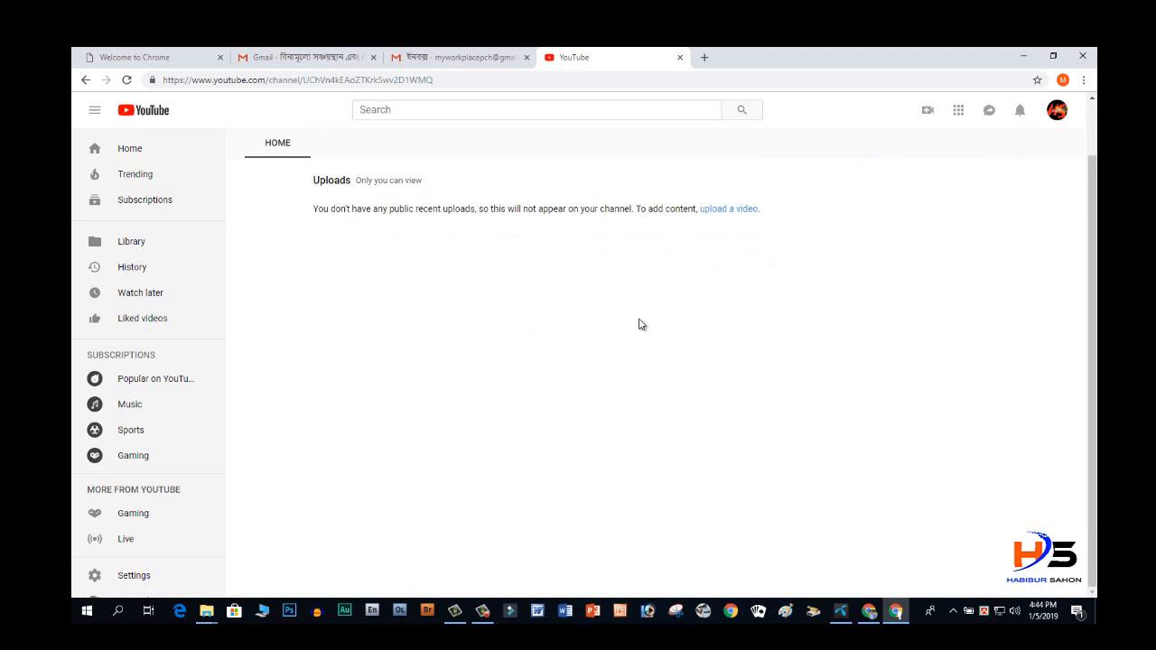
{"action": "scroll", "coordinate": [638, 325], "scroll_direction": "up", "scroll_amount": 2}
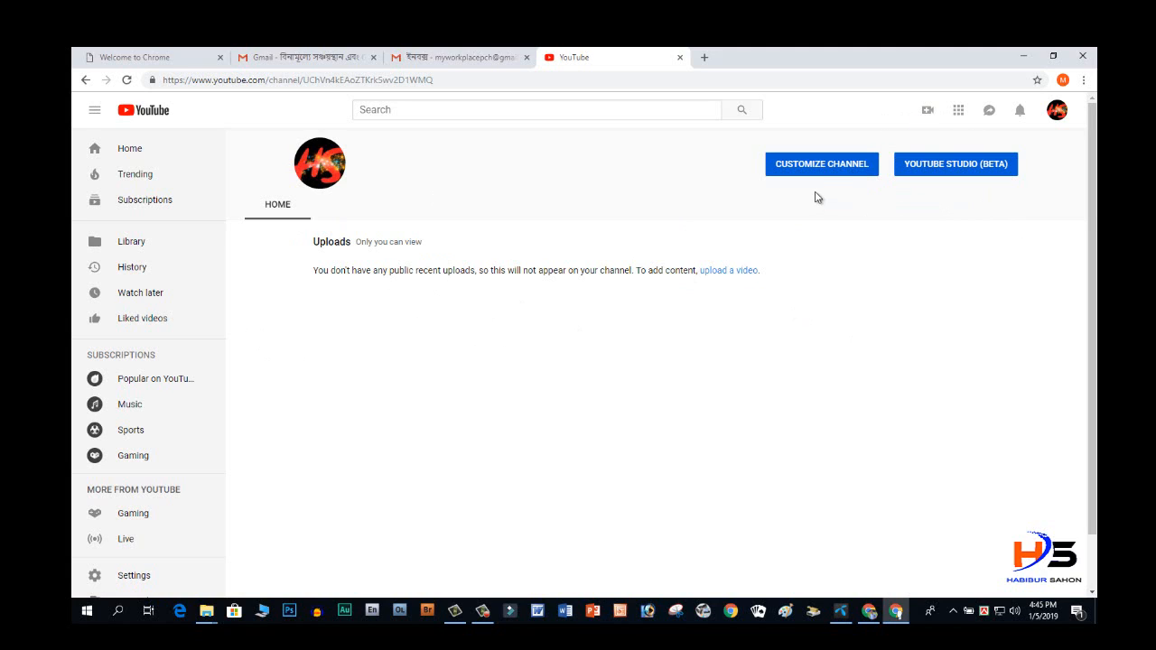
Open the channel's customization page and try to upload the New logo image from the Logo folder as channel art
{"action": "key", "text": "F5"}
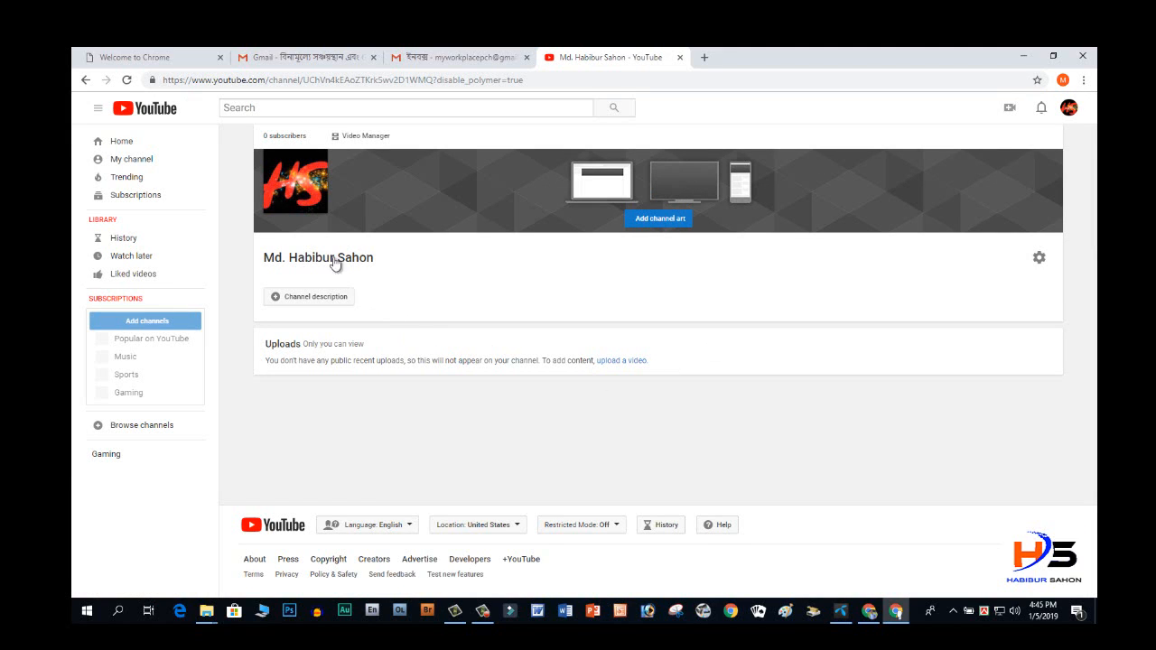
{"action": "mouse_move", "coordinate": [313, 188]}
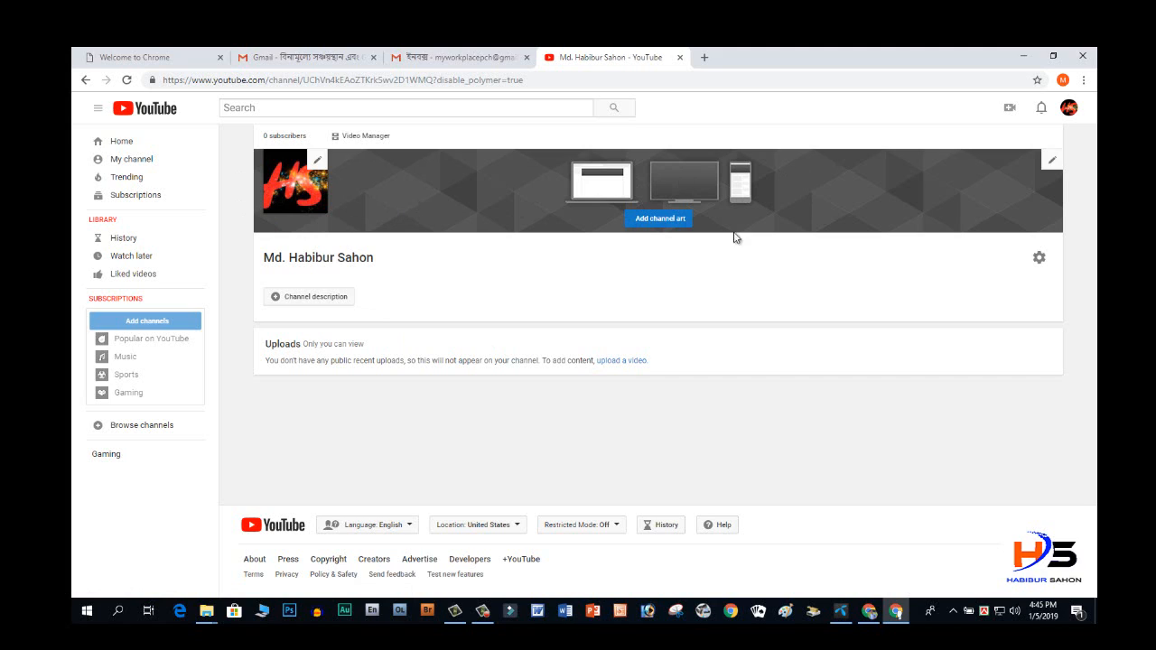
{"action": "left_click", "coordinate": [1050, 165]}
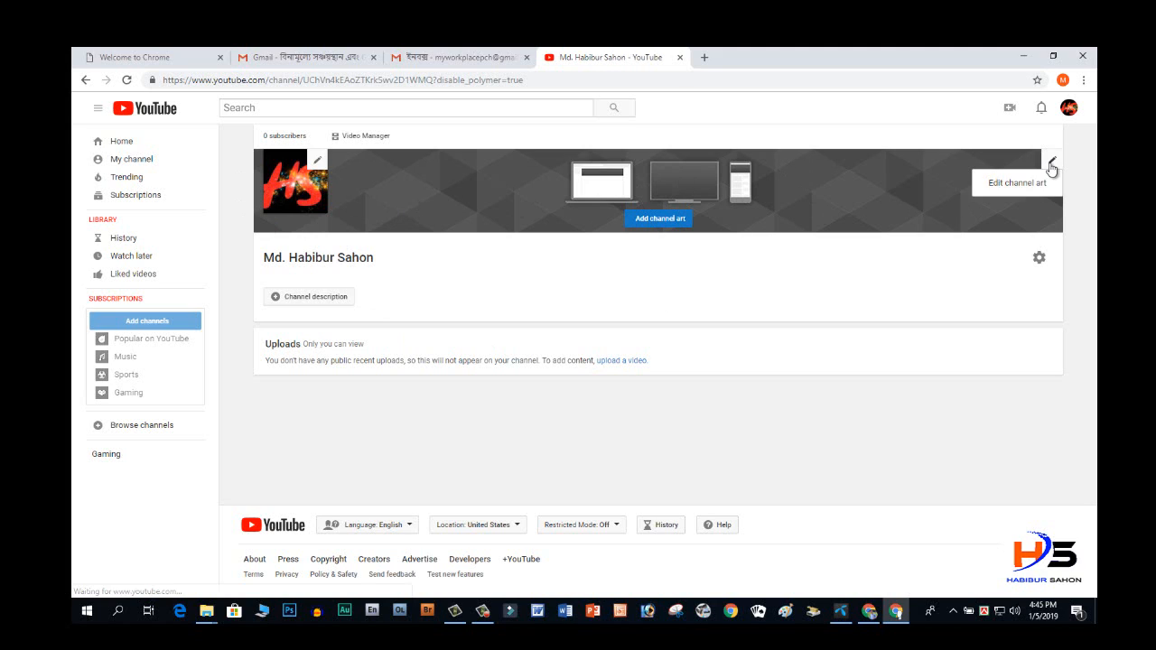
{"action": "left_click", "coordinate": [1015, 185]}
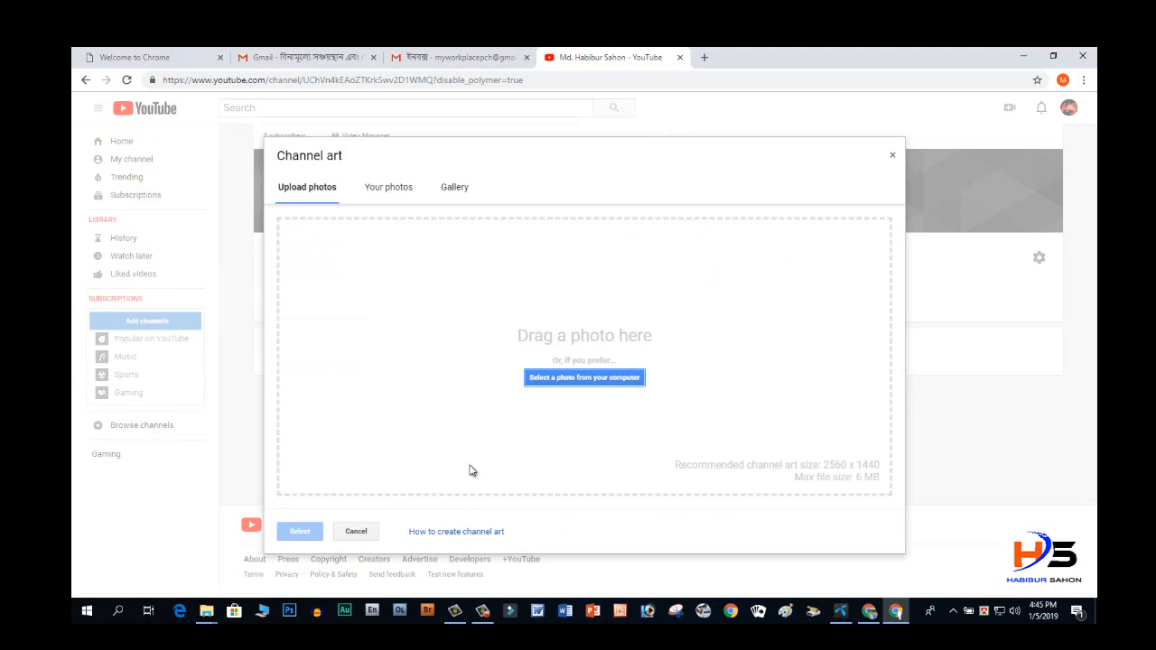
{"action": "left_click", "coordinate": [596, 378]}
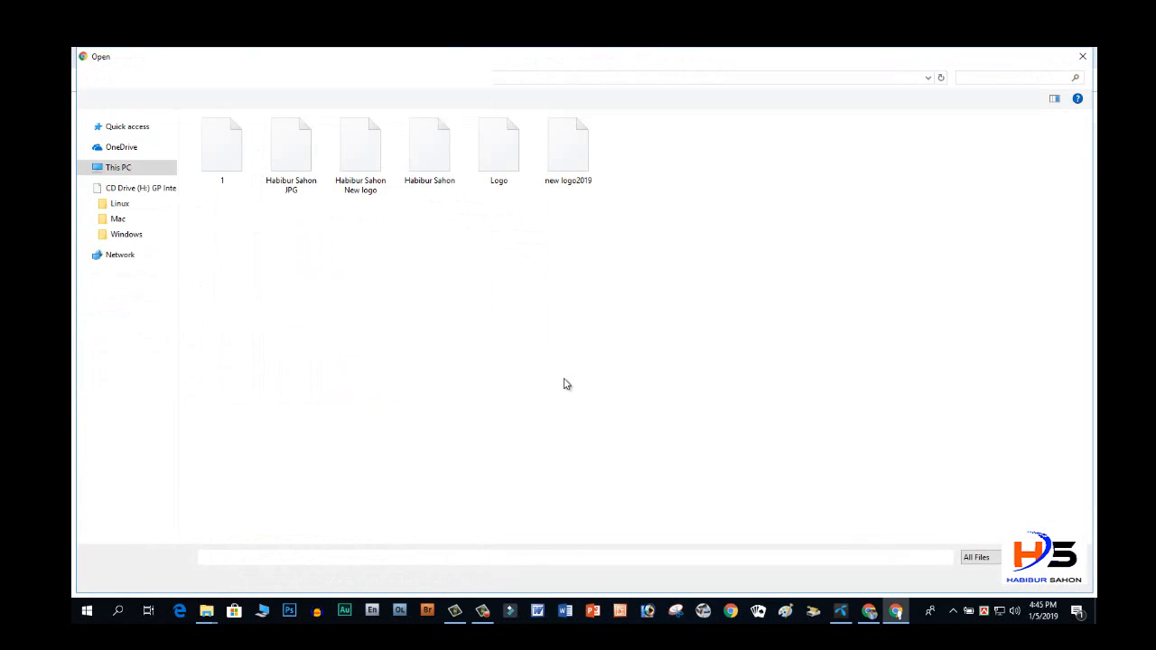
{"action": "left_click", "coordinate": [370, 168]}
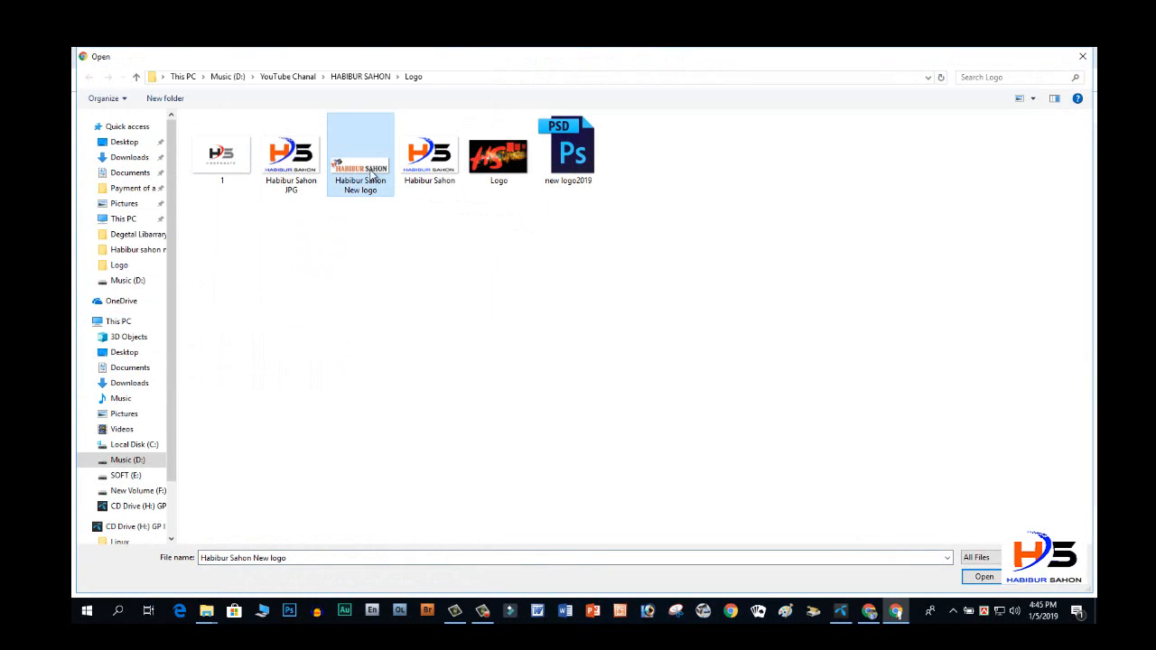
{"action": "left_click", "coordinate": [983, 576]}
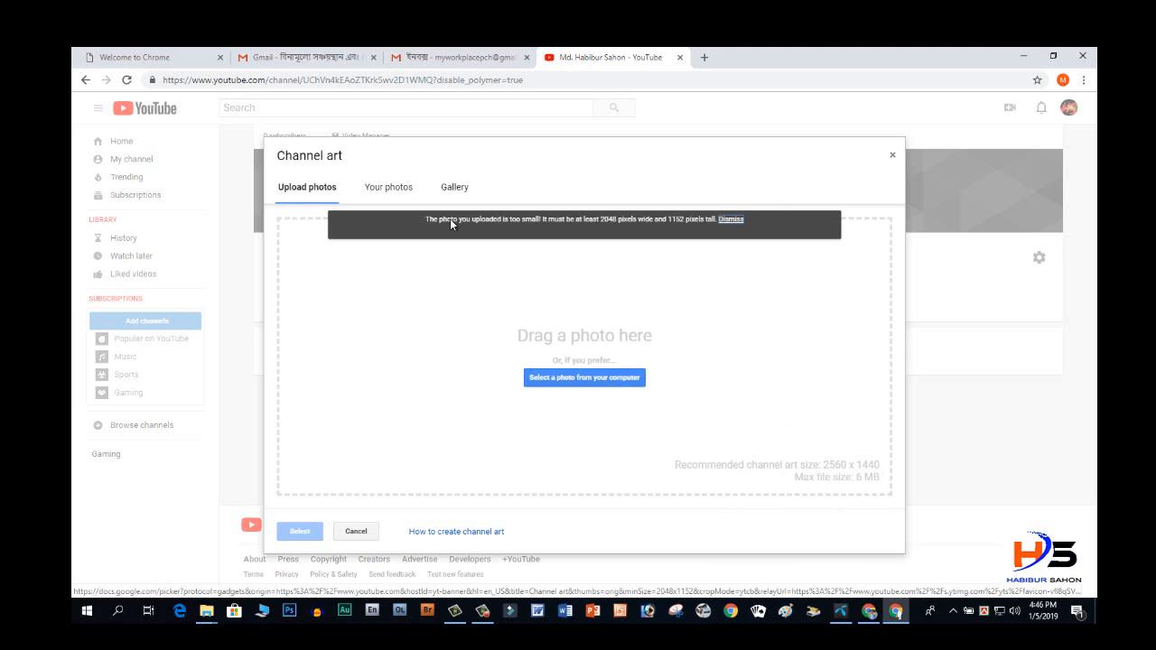
{"action": "left_click", "coordinate": [731, 220]}
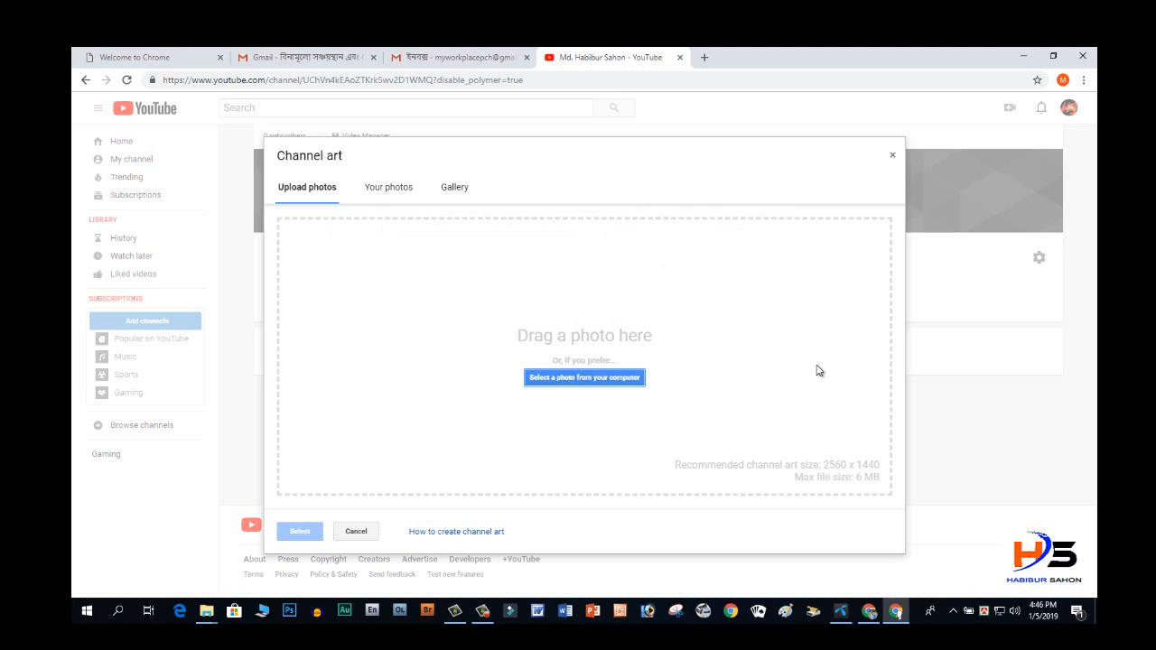
{"action": "left_click", "coordinate": [892, 157]}
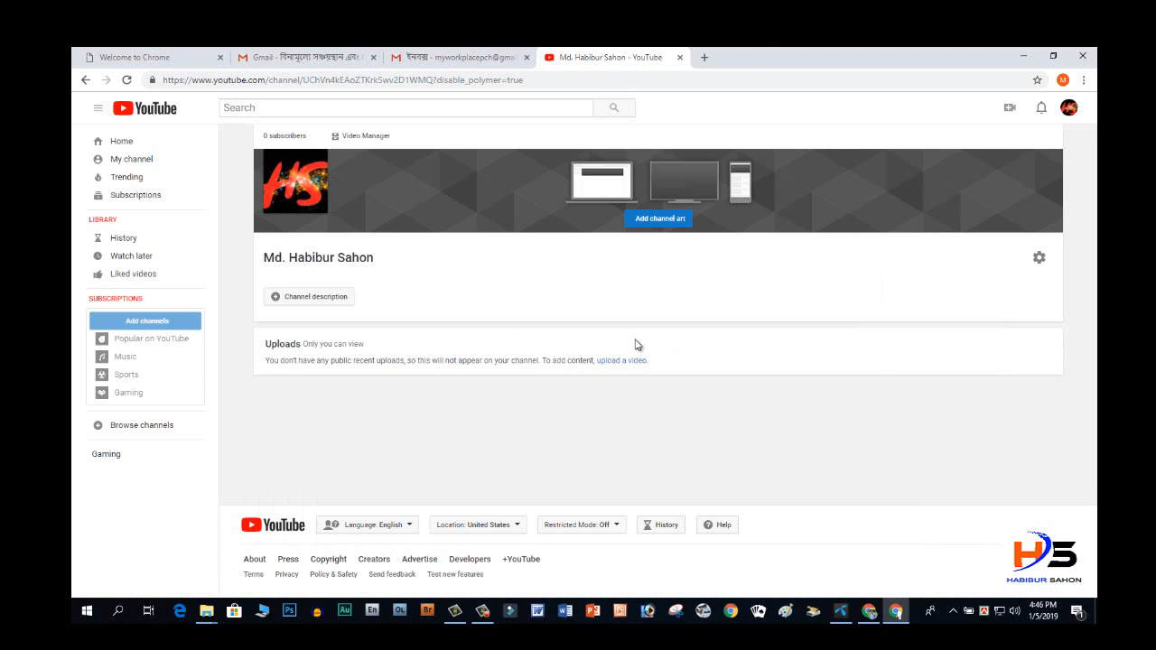
Open the channel description for editing
{"action": "left_click", "coordinate": [321, 298]}
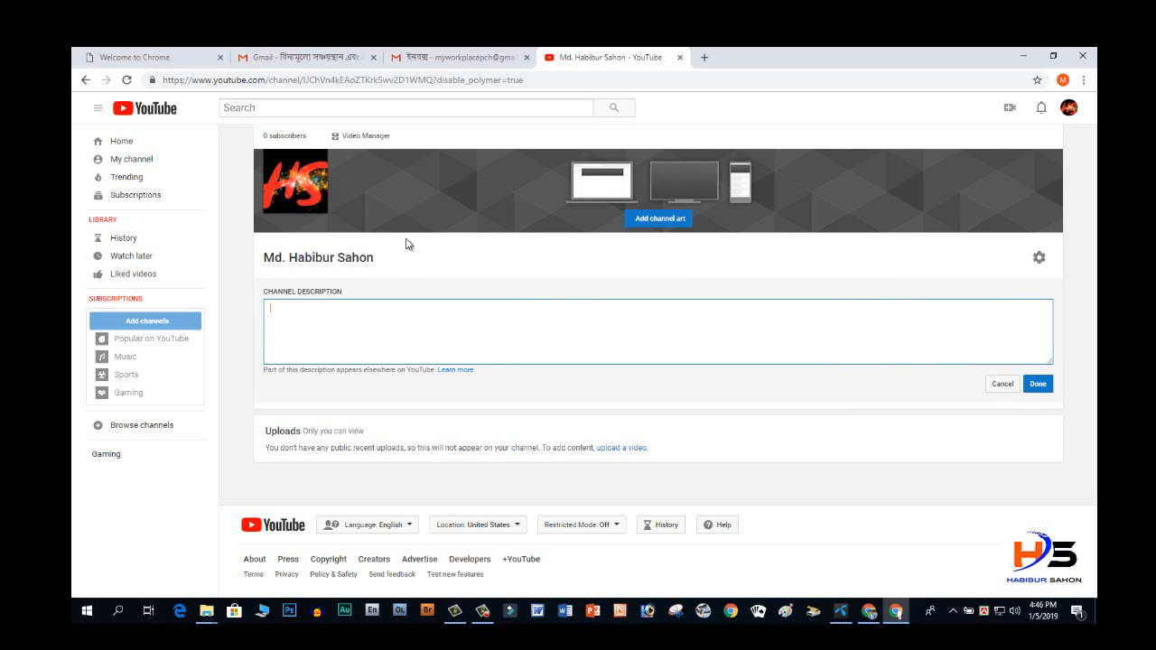
{"action": "left_click", "coordinate": [629, 142]}
{"action": "left_click", "coordinate": [407, 338]}
{"action": "left_click", "coordinate": [509, 83]}
{"action": "left_click", "coordinate": [544, 79]}
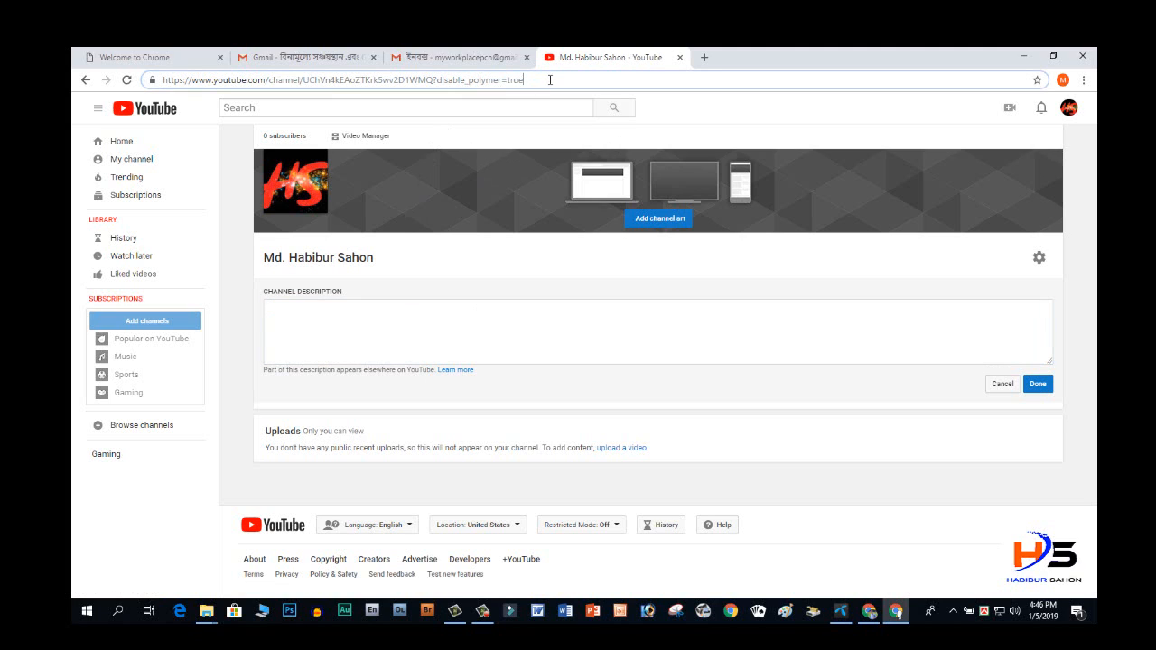
{"action": "left_click", "coordinate": [398, 83]}
{"action": "left_click", "coordinate": [539, 83]}
{"action": "triple_click", "coordinate": [519, 80]}
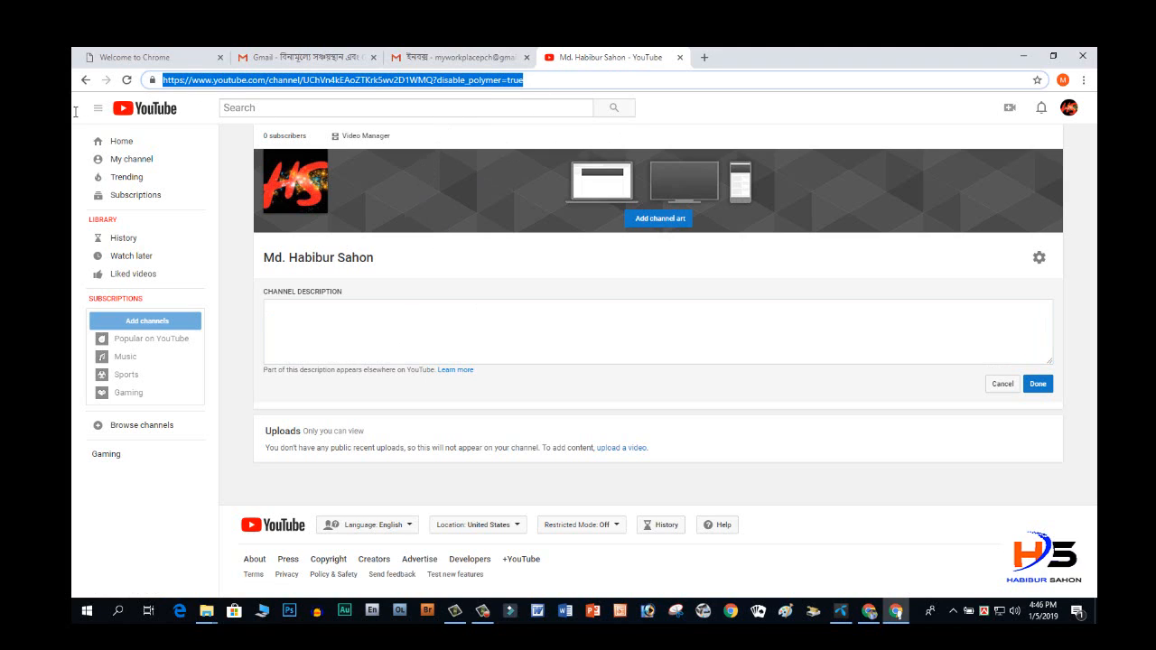
{"action": "left_click", "coordinate": [537, 103]}
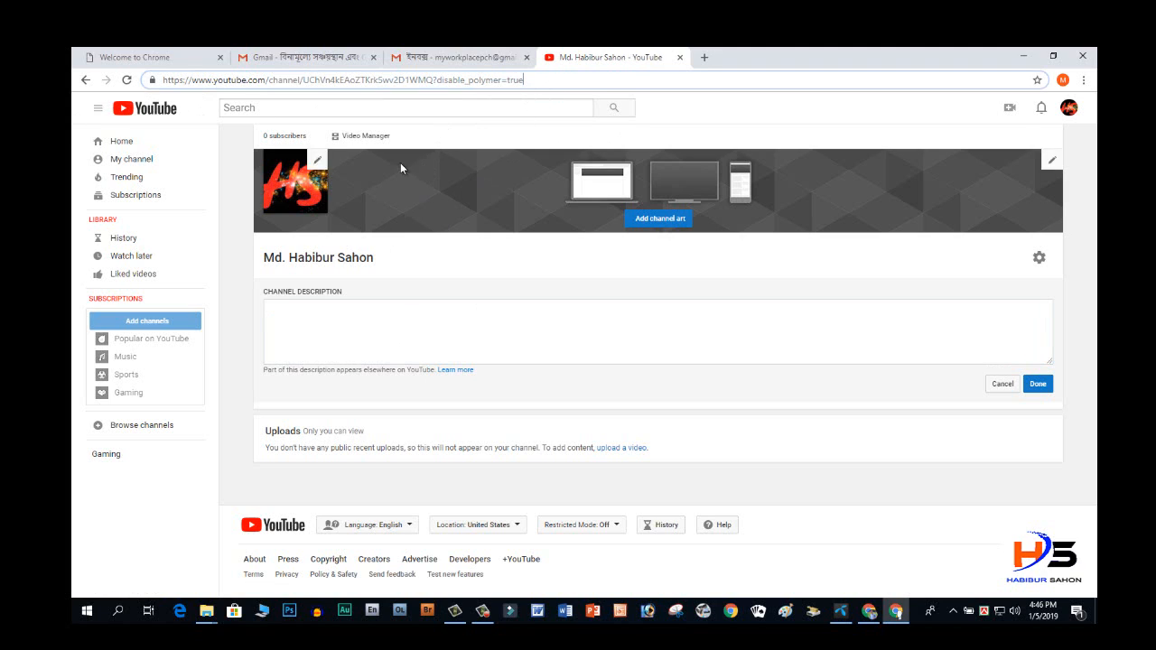
Search Google for "youtube channel verify" and open the YouTube account verification page from the results
{"action": "left_click", "coordinate": [537, 86]}
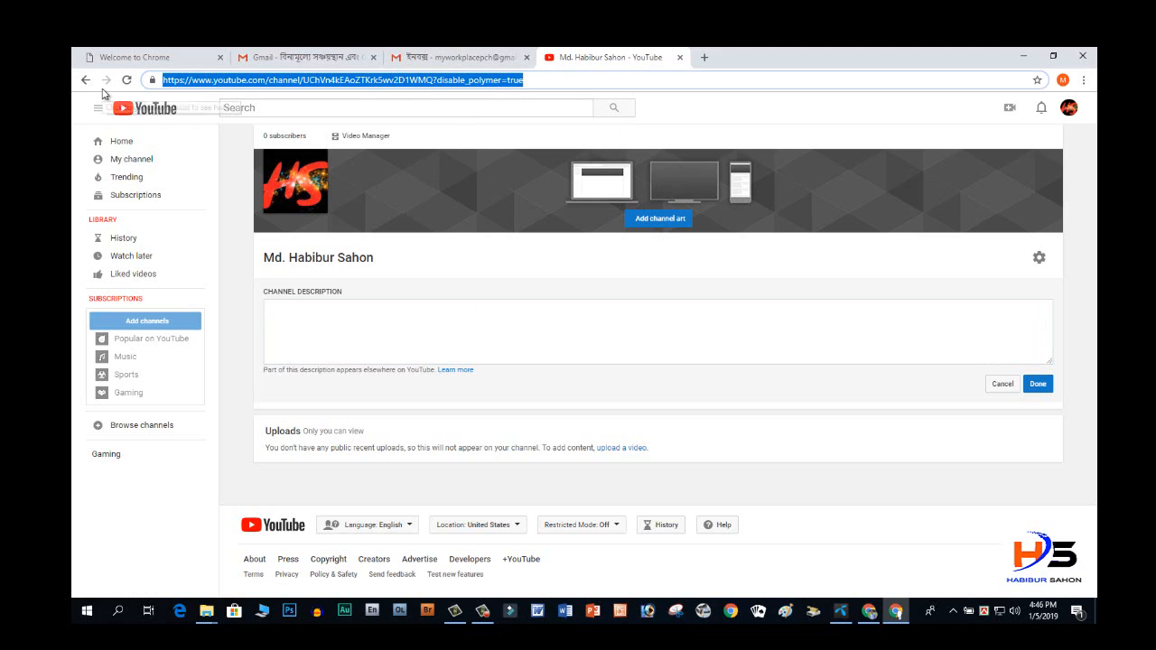
{"action": "type", "text": "y"}
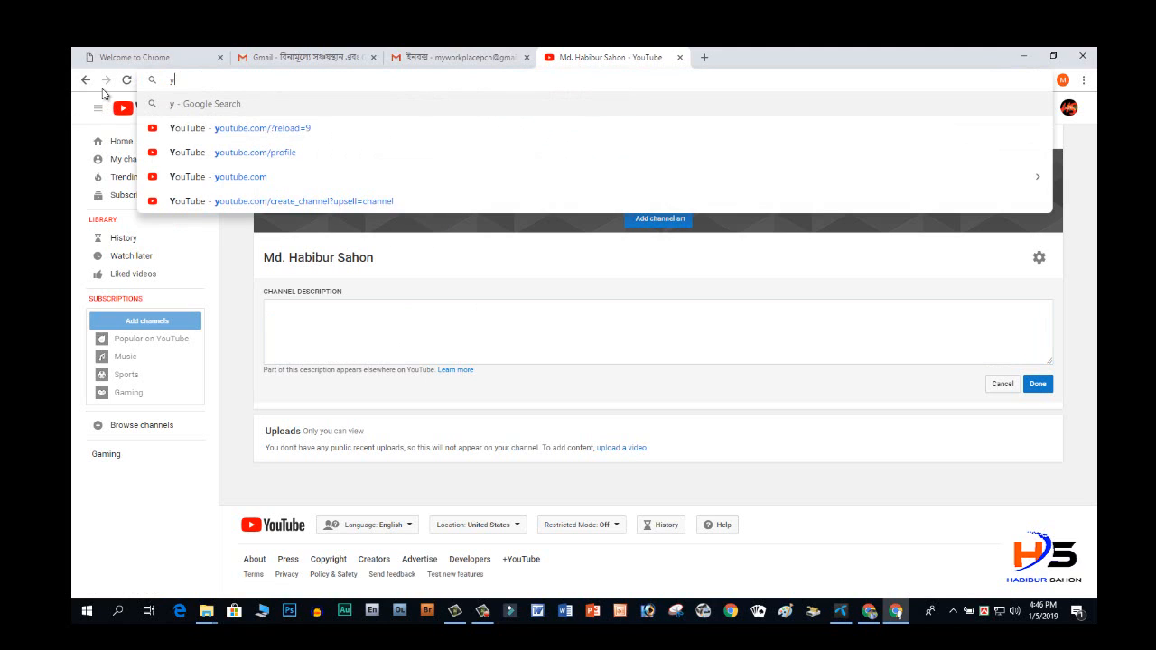
{"action": "type", "text": "ou"}
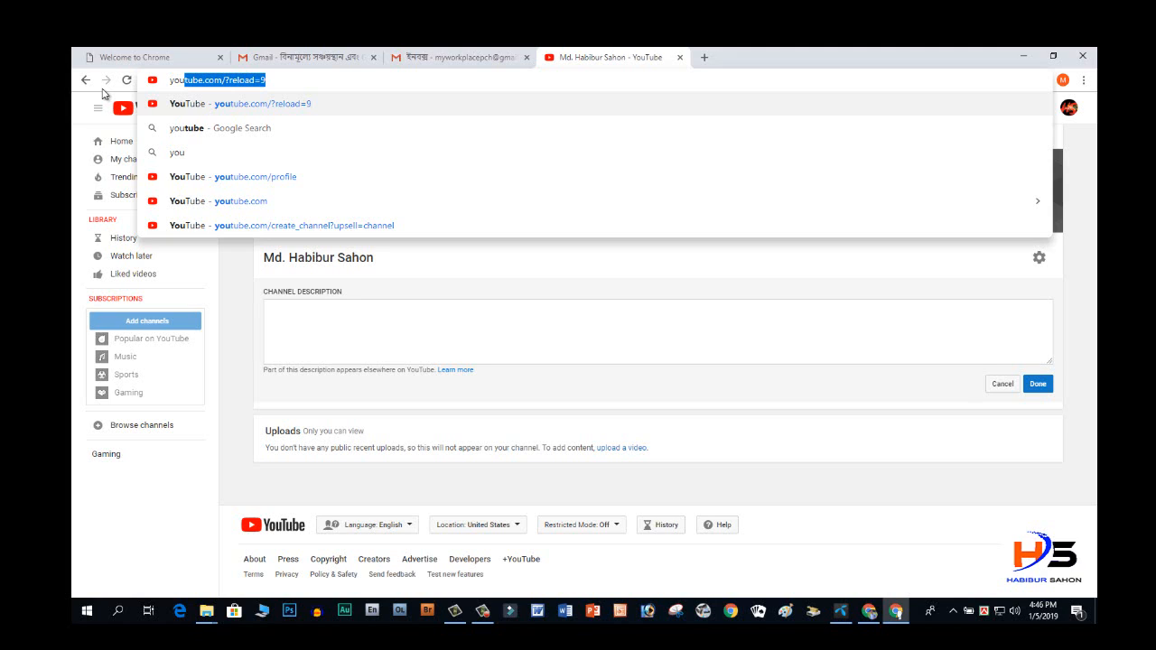
{"action": "type", "text": "tube"}
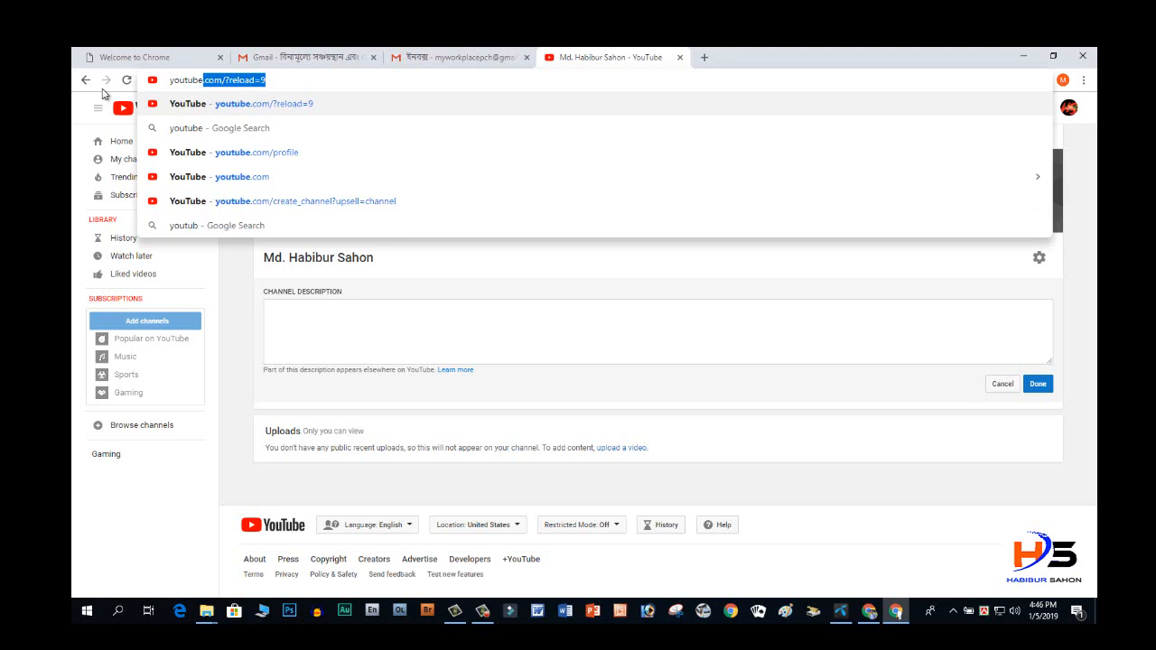
{"action": "type", "text": " ch"}
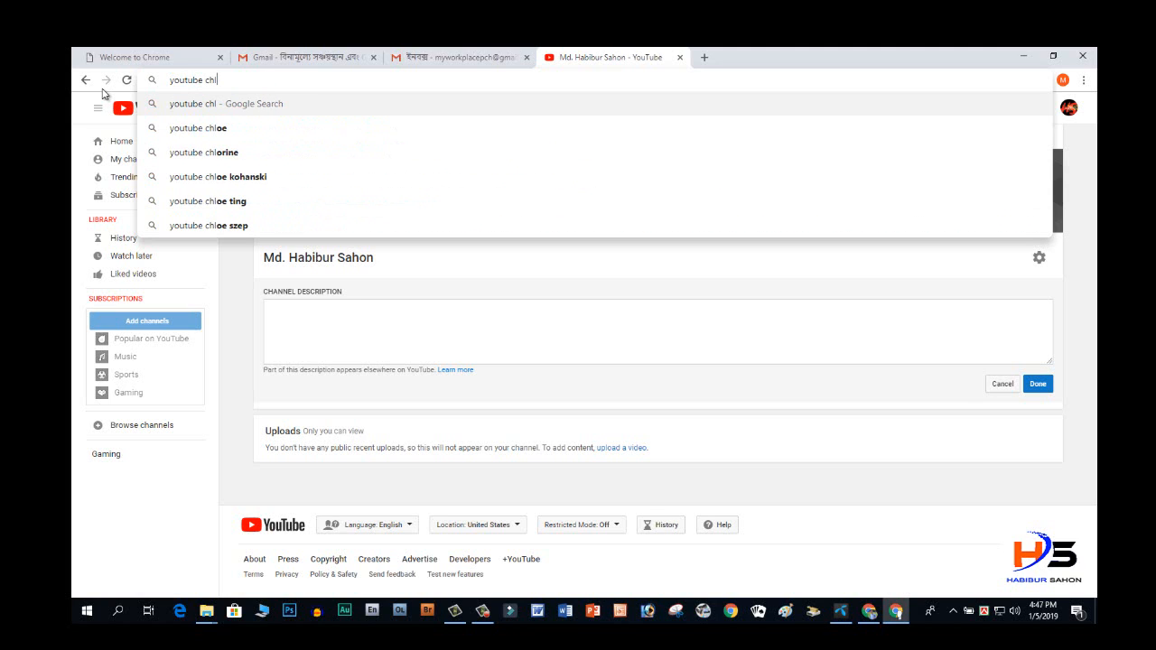
{"action": "type", "text": "a"}
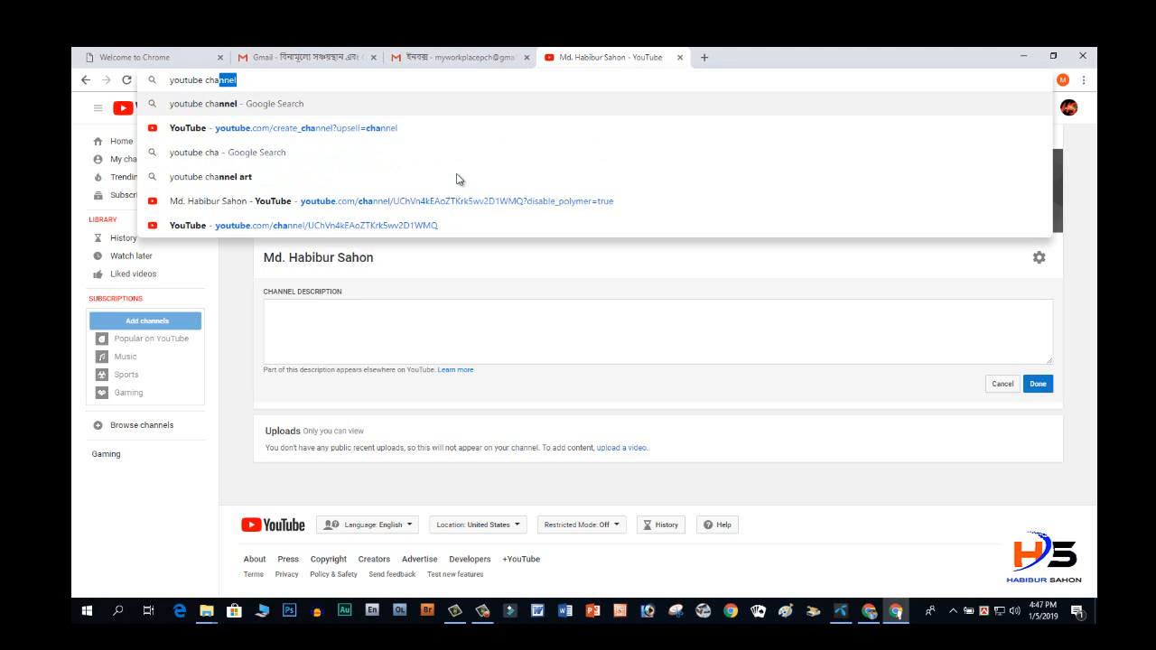
{"action": "type", "text": "nal v"}
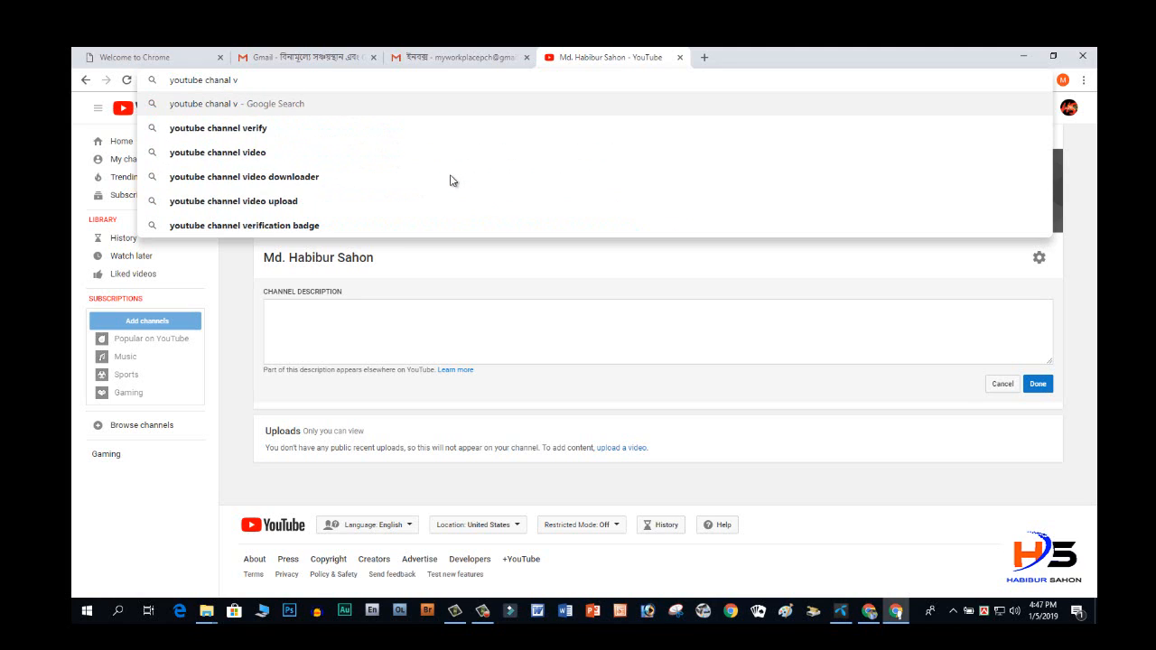
{"action": "key", "text": "Down"}
{"action": "key", "text": "Return"}
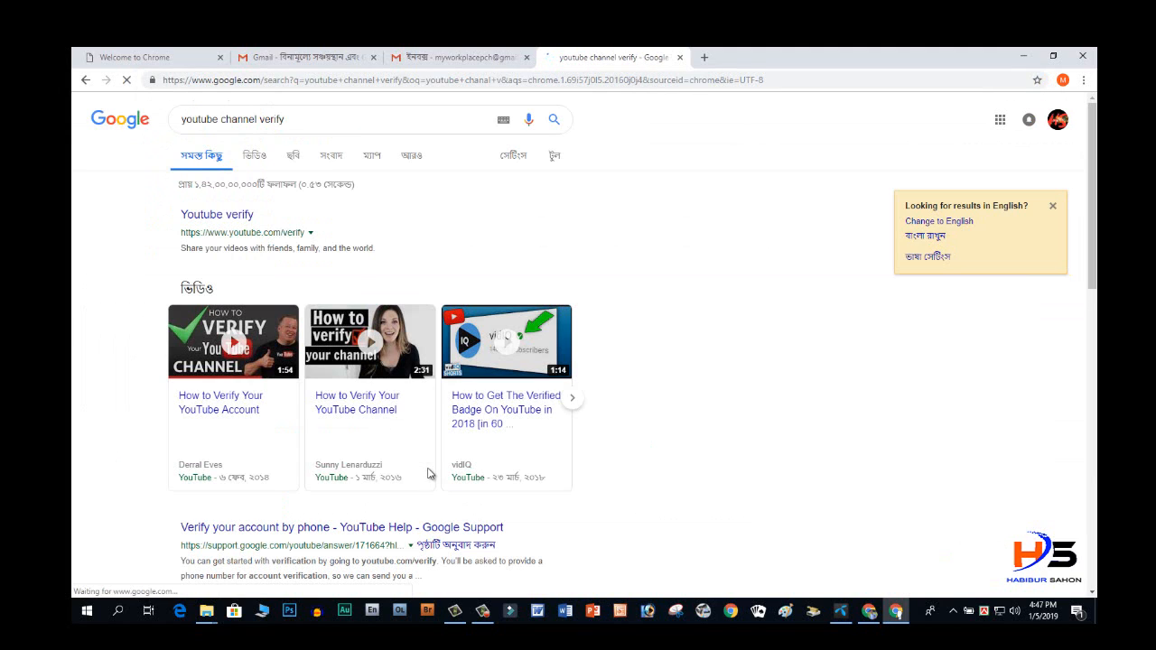
{"action": "left_click", "coordinate": [219, 222]}
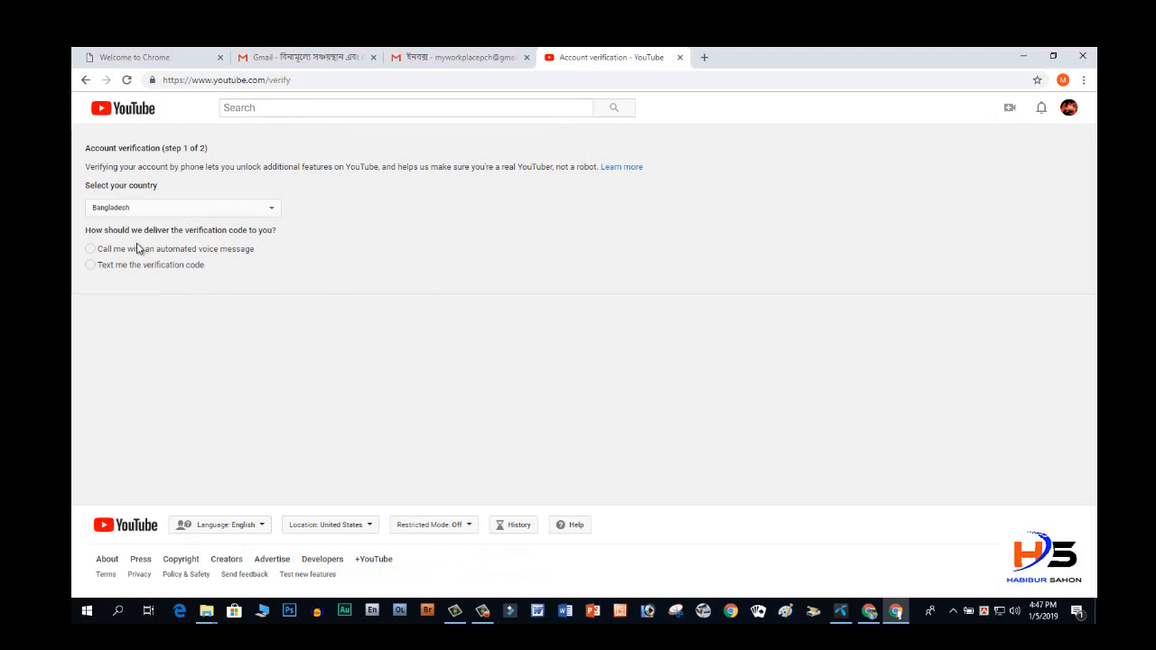
Choose to receive the verification code by text message, enter the phone number and submit the request
{"action": "left_click_drag", "start_coordinate": [152, 233], "coordinate": [226, 232]}
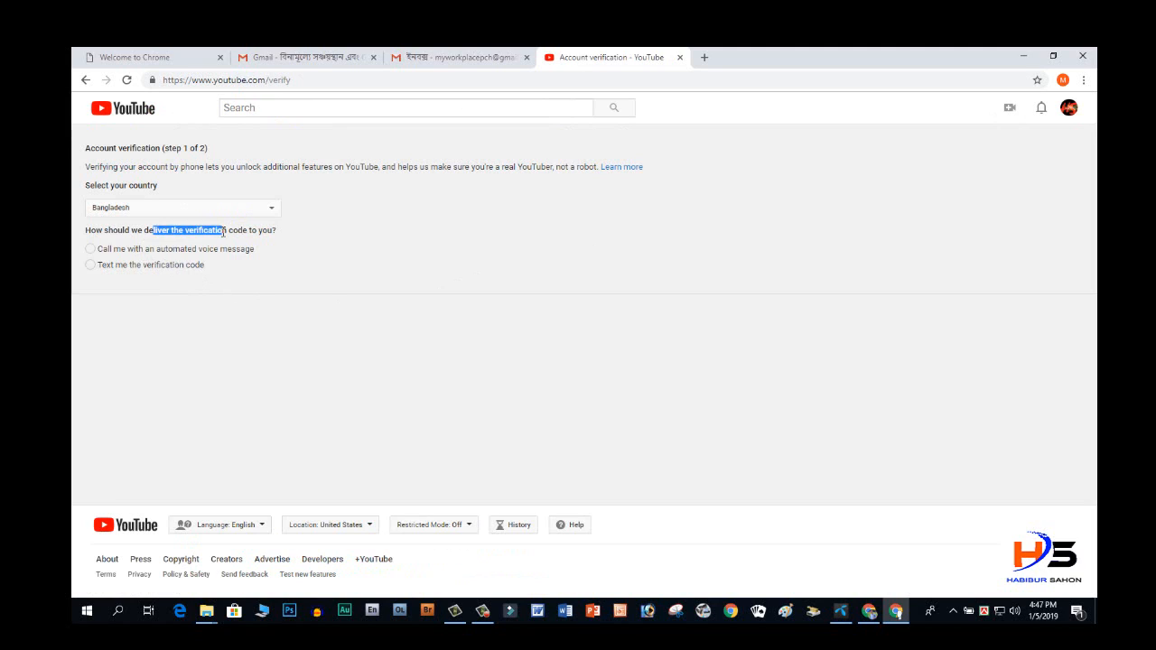
{"action": "left_click", "coordinate": [243, 236]}
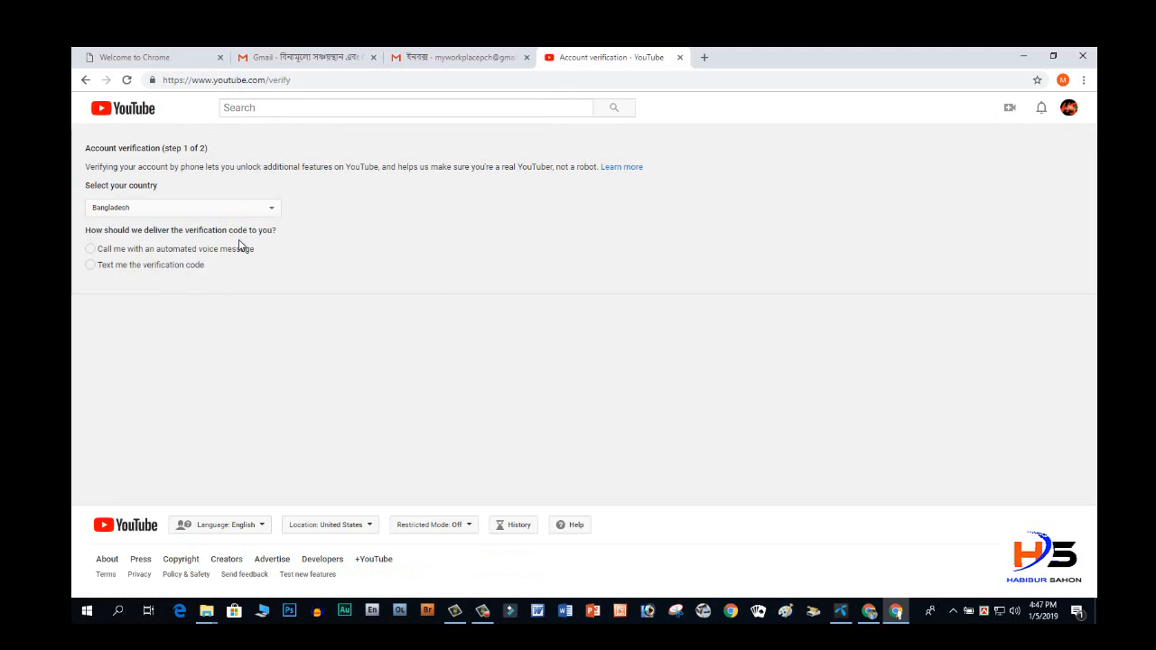
{"action": "left_click", "coordinate": [91, 265]}
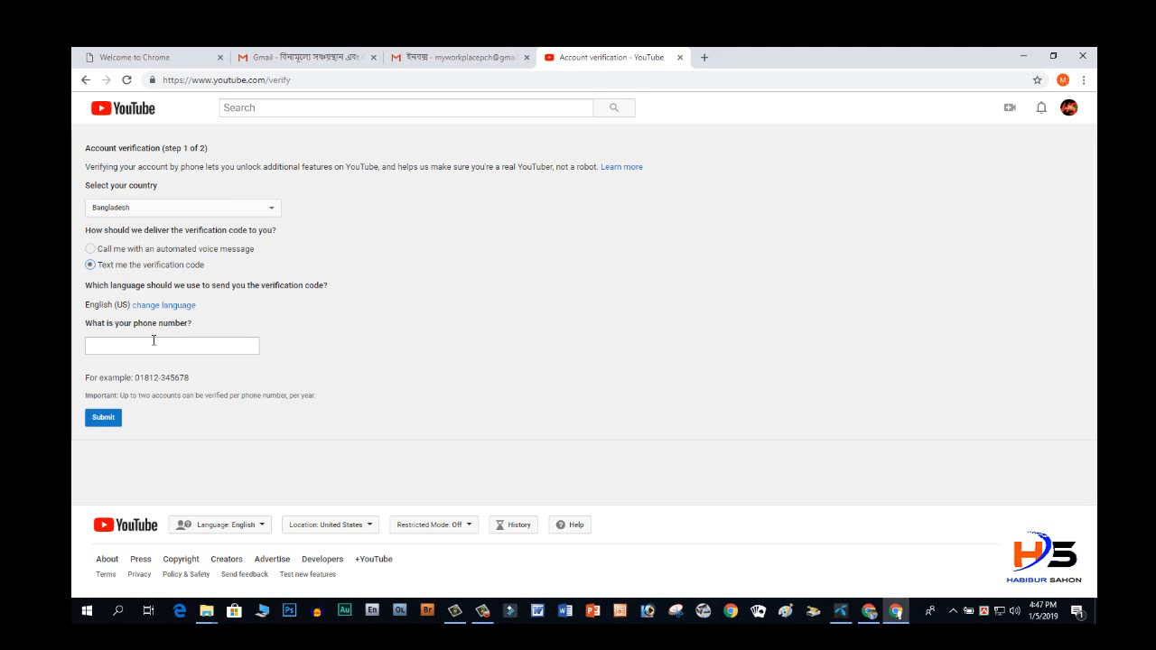
{"action": "left_click", "coordinate": [152, 342]}
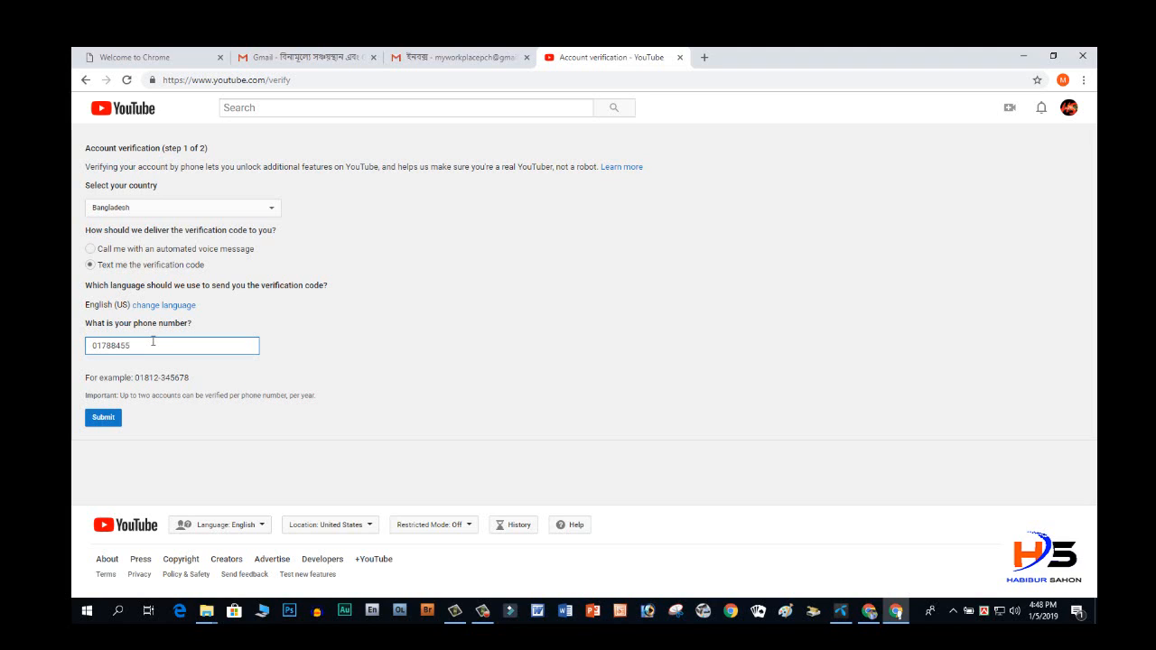
{"action": "left_click", "coordinate": [118, 420]}
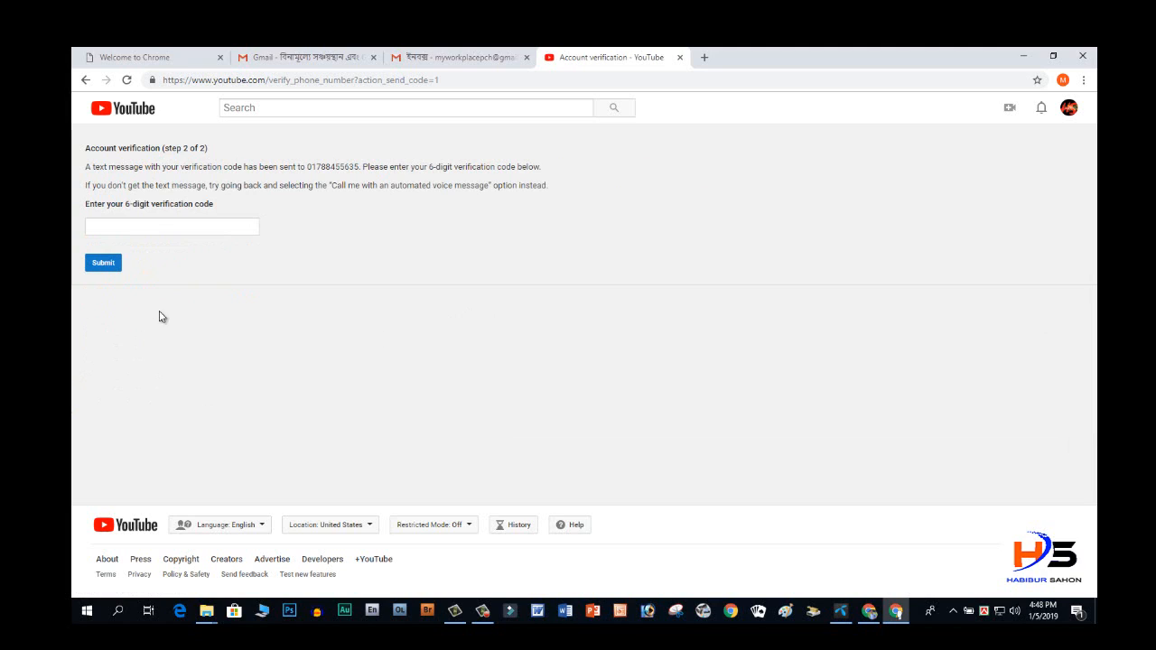
Enter the 6-digit verification code, submit it and continue to the channel's Status and Features page
{"action": "left_click", "coordinate": [159, 228]}
{"action": "left_click", "coordinate": [100, 263]}
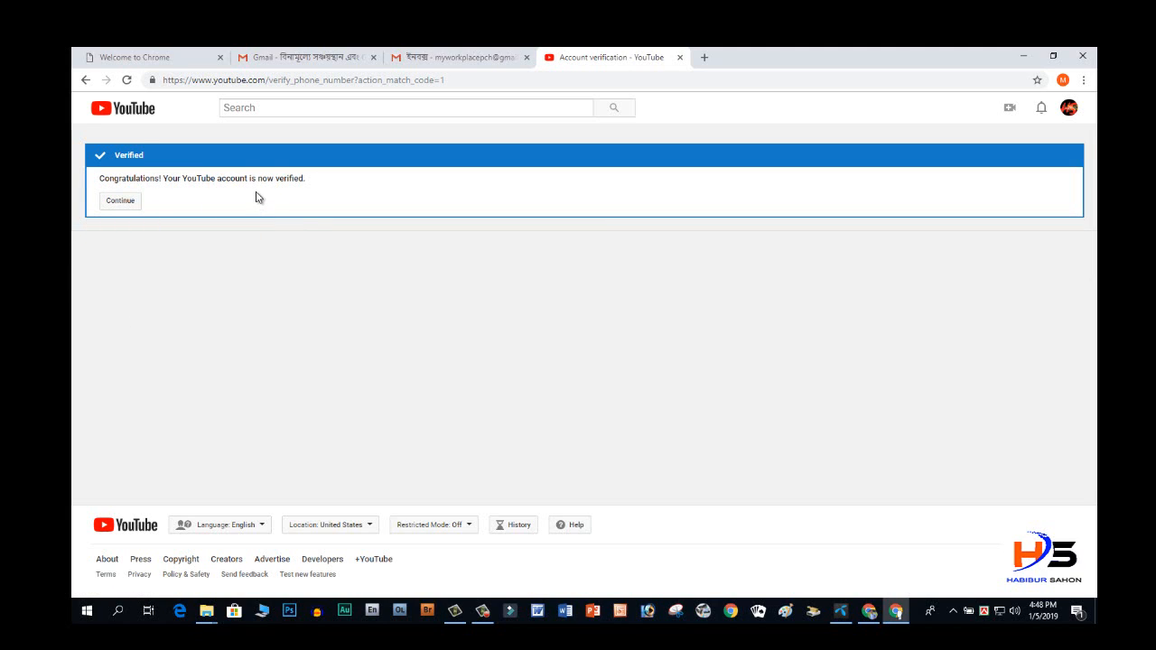
{"action": "left_click", "coordinate": [106, 207]}
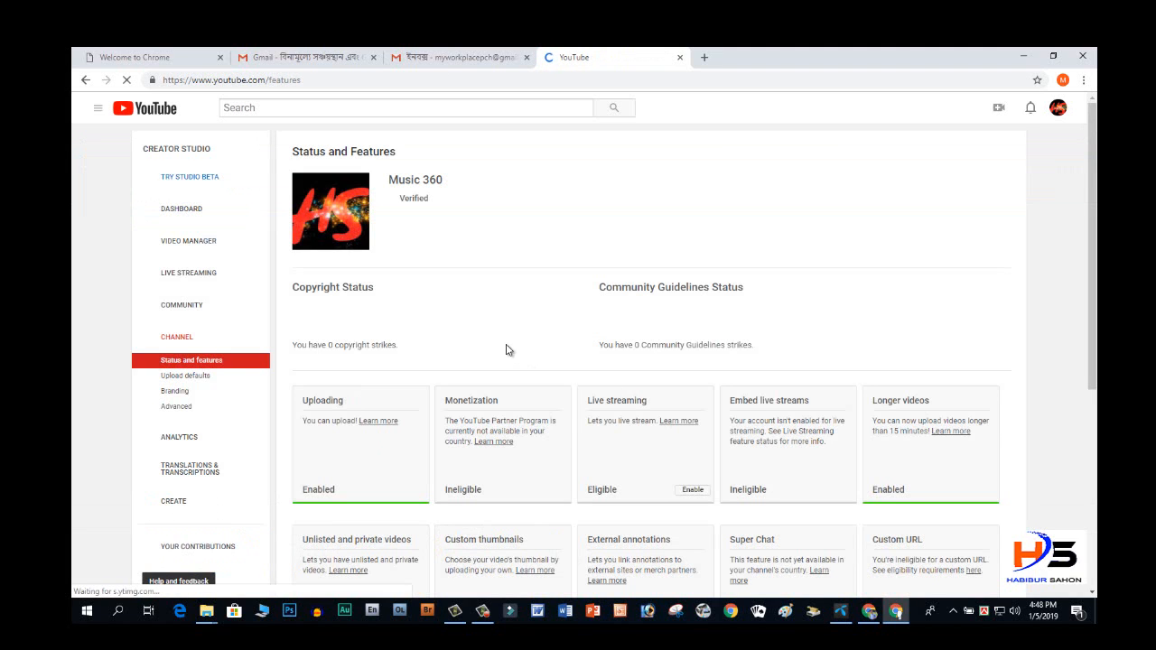
Review the feature cards on the Status and Features page, reading the Monetization card in particular
{"action": "scroll", "coordinate": [507, 280], "scroll_direction": "down", "scroll_amount": 2}
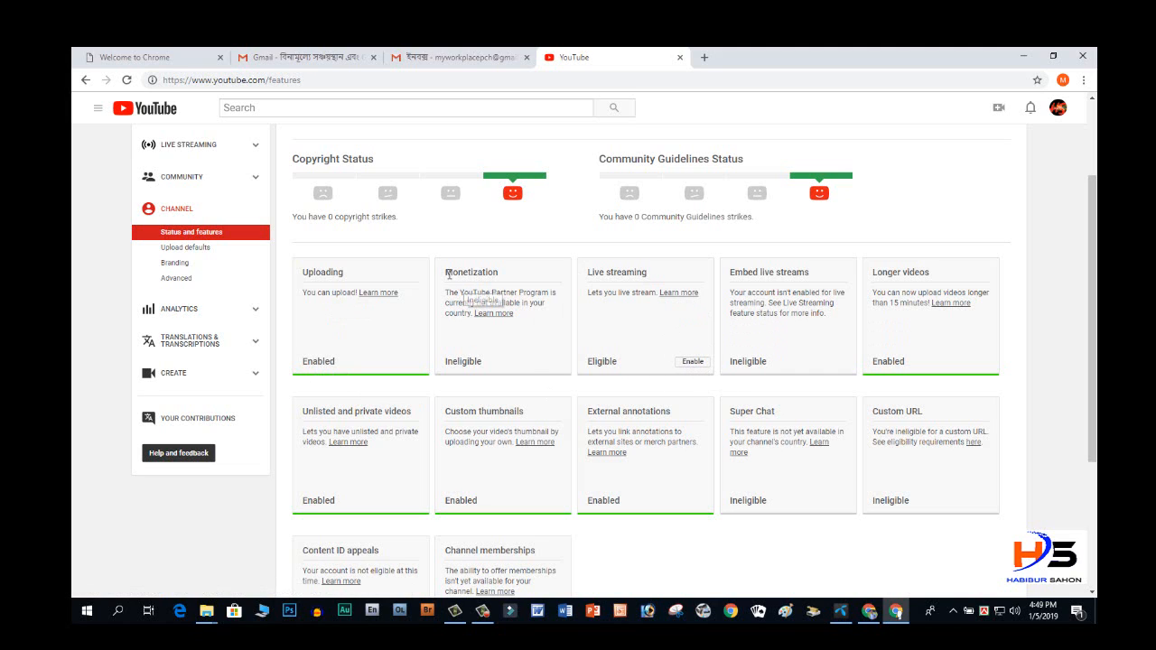
{"action": "left_click_drag", "start_coordinate": [444, 272], "coordinate": [497, 273]}
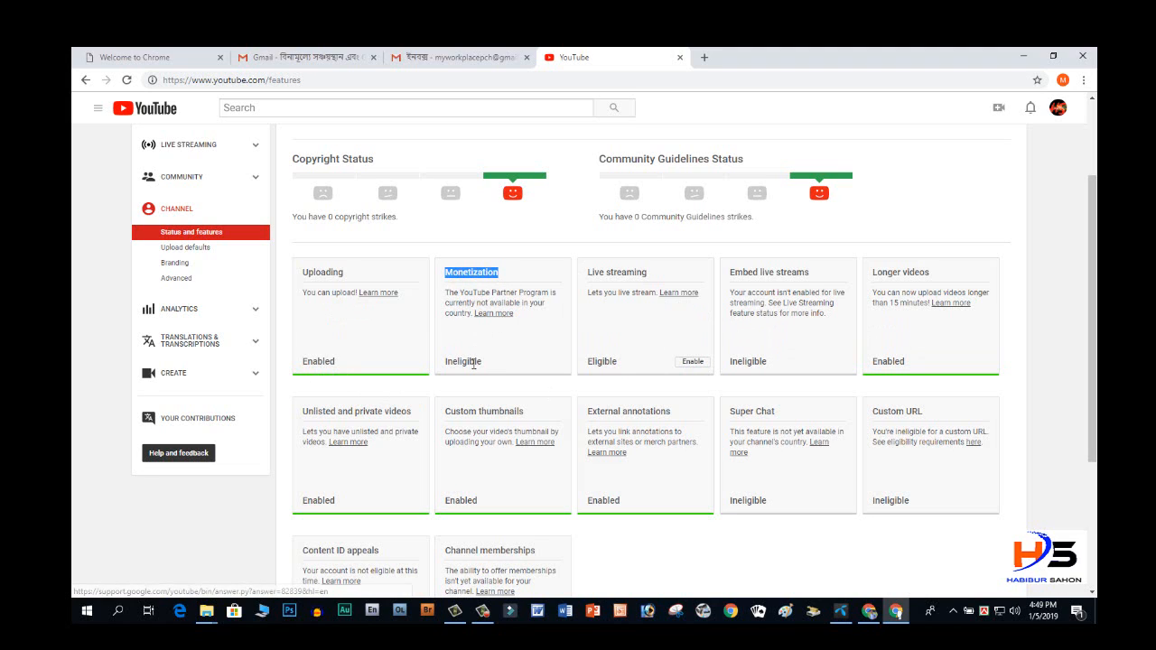
{"action": "left_click", "coordinate": [505, 260]}
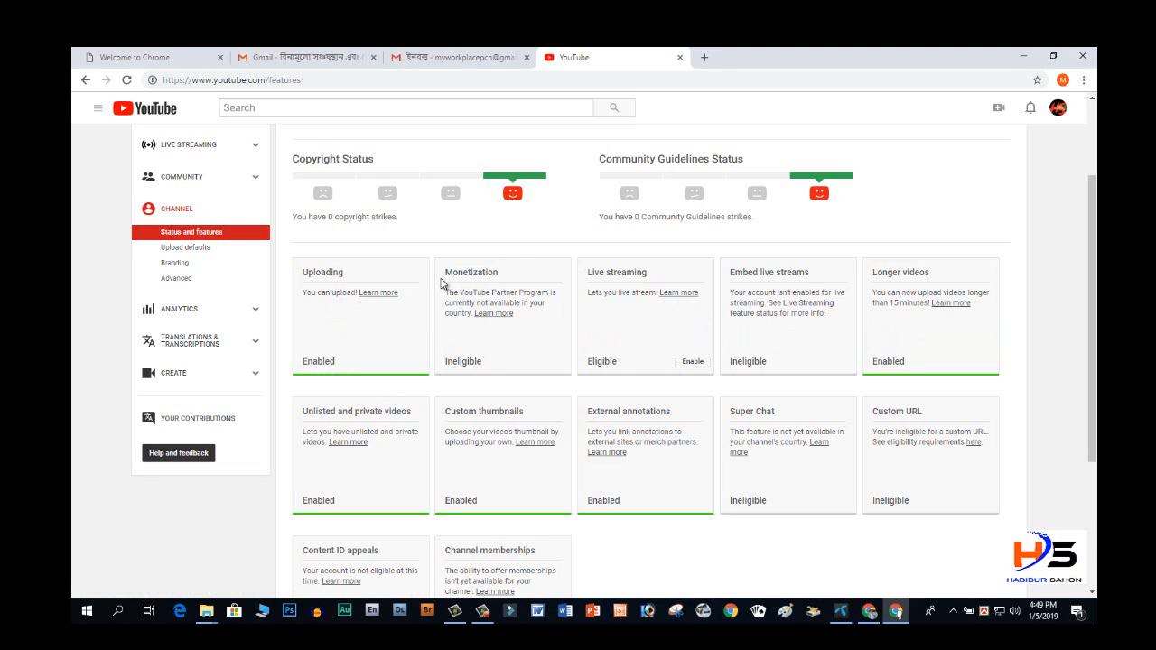
{"action": "left_click_drag", "start_coordinate": [441, 276], "coordinate": [521, 343]}
{"action": "left_click", "coordinate": [522, 343]}
{"action": "left_click_drag", "start_coordinate": [441, 274], "coordinate": [513, 347]}
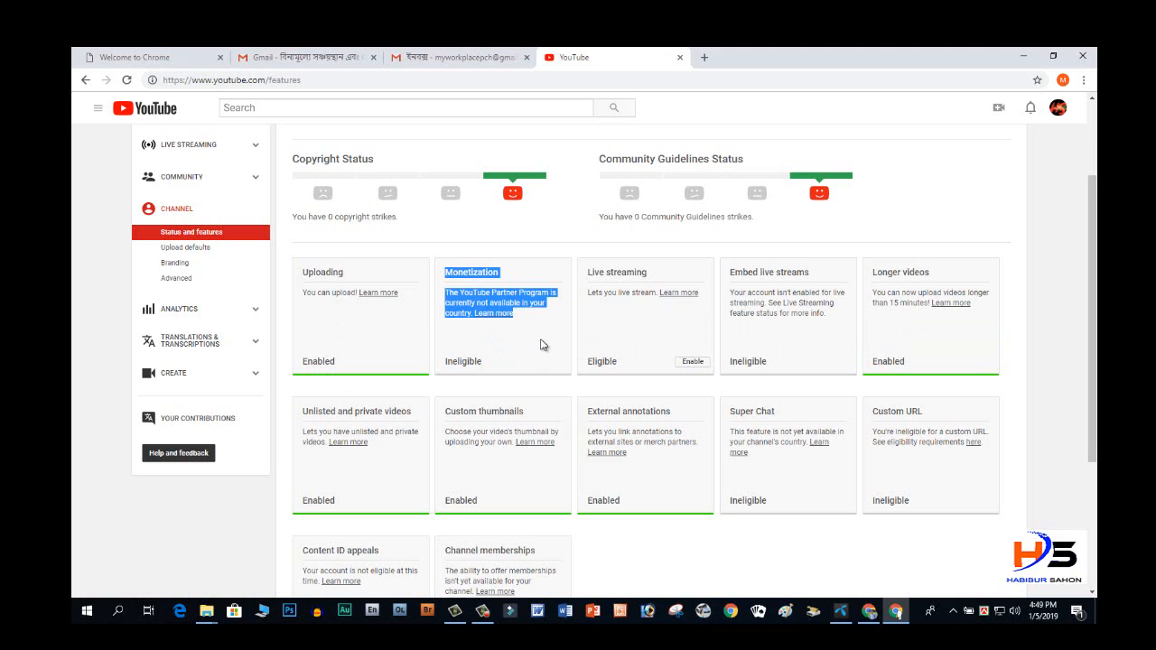
{"action": "left_click", "coordinate": [541, 340]}
{"action": "left_click_drag", "start_coordinate": [441, 275], "coordinate": [511, 358]}
{"action": "left_click", "coordinate": [532, 345]}
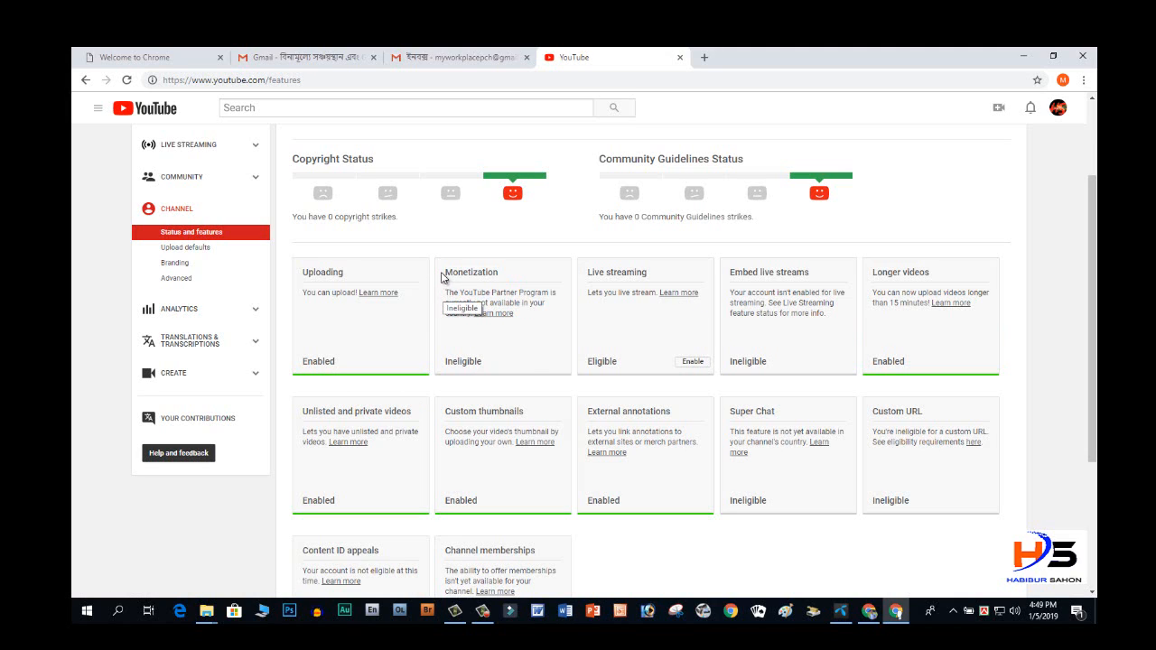
{"action": "left_click_drag", "start_coordinate": [442, 271], "coordinate": [515, 344]}
{"action": "left_click", "coordinate": [522, 346]}
{"action": "left_click_drag", "start_coordinate": [442, 275], "coordinate": [511, 361]}
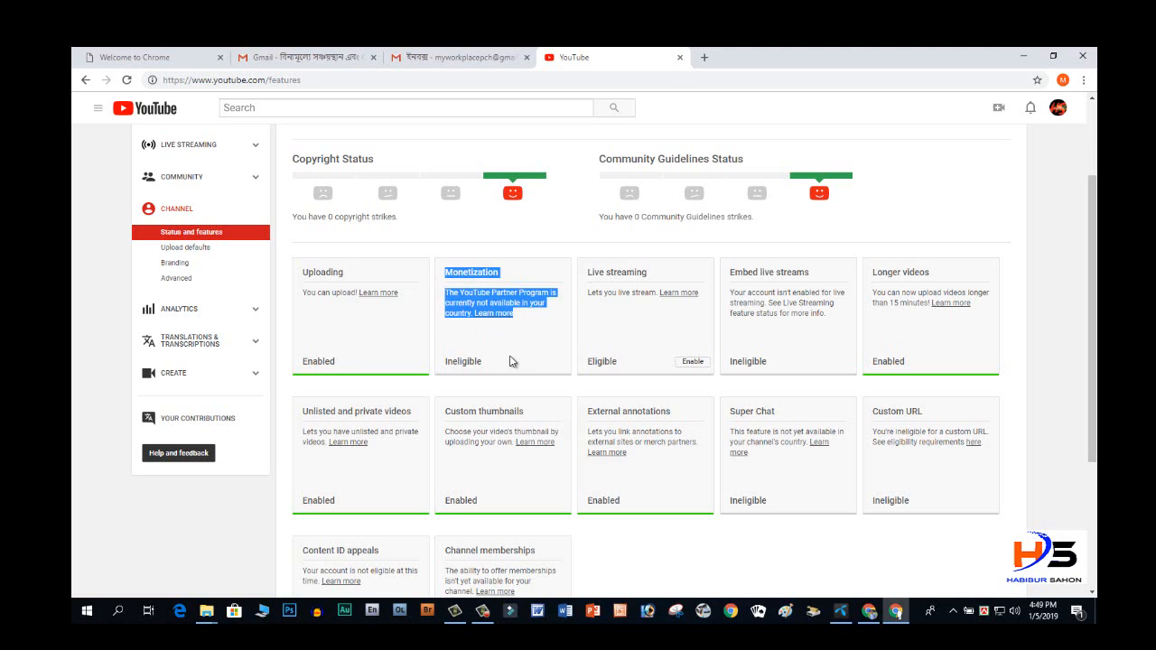
{"action": "left_click", "coordinate": [519, 350]}
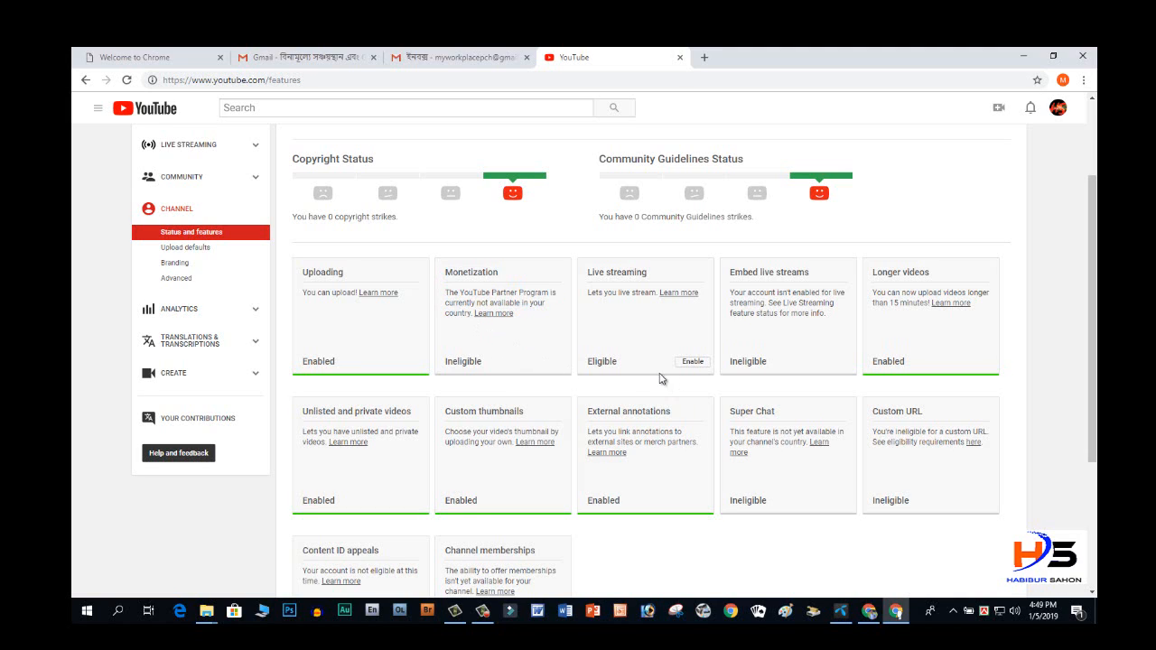
{"action": "scroll", "coordinate": [660, 379], "scroll_direction": "down", "scroll_amount": 2}
{"action": "scroll", "coordinate": [722, 408], "scroll_direction": "up", "scroll_amount": 4}
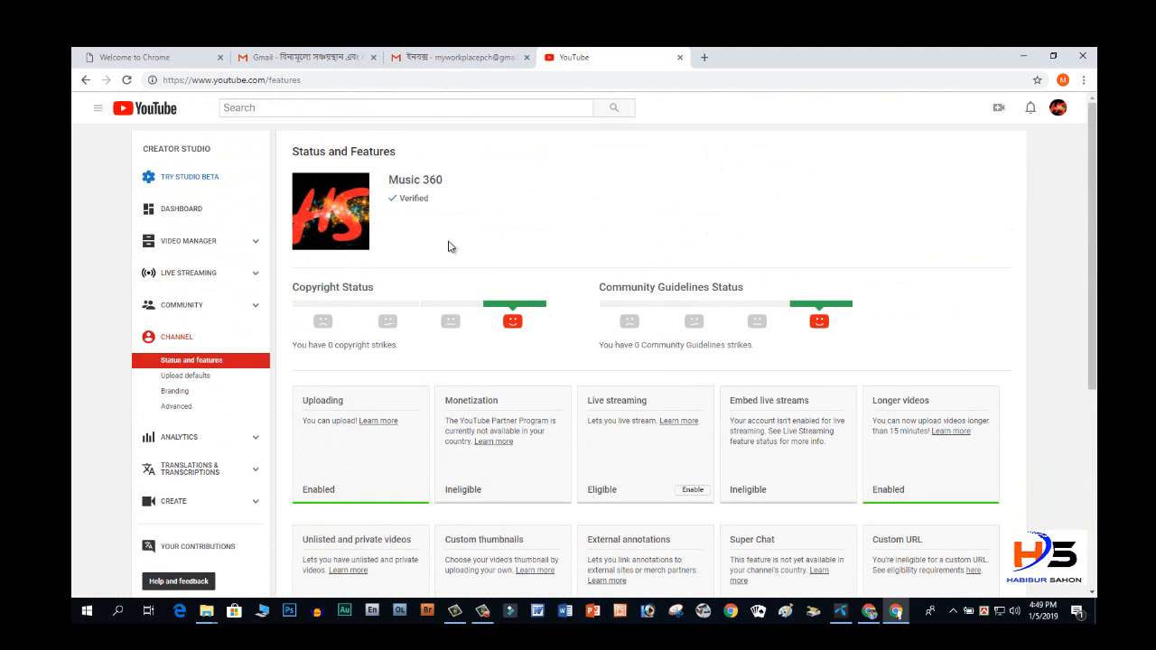